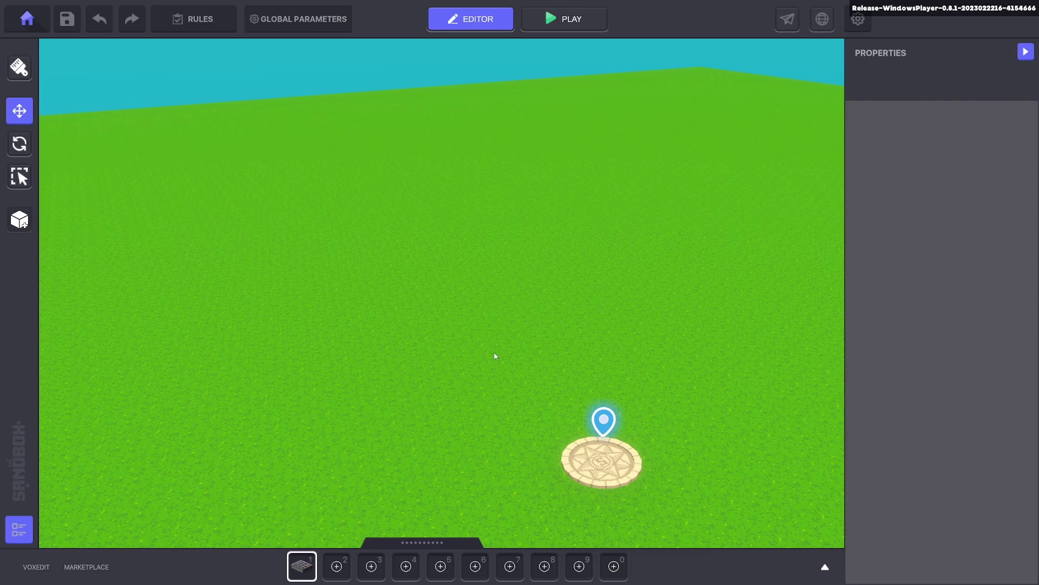
Place a NumPad Switch on the grass near the spawn point and select it to show its behaviour settings.
left_click(306, 565)
left_click(501, 336)
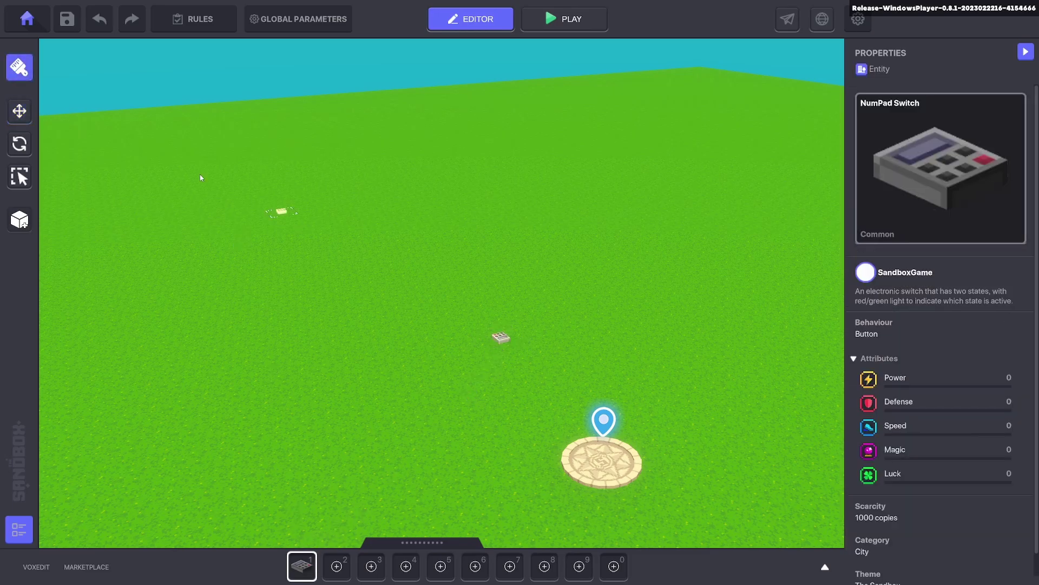
left_click(15, 114)
left_click(503, 338)
scroll(930, 358, "down", 4)
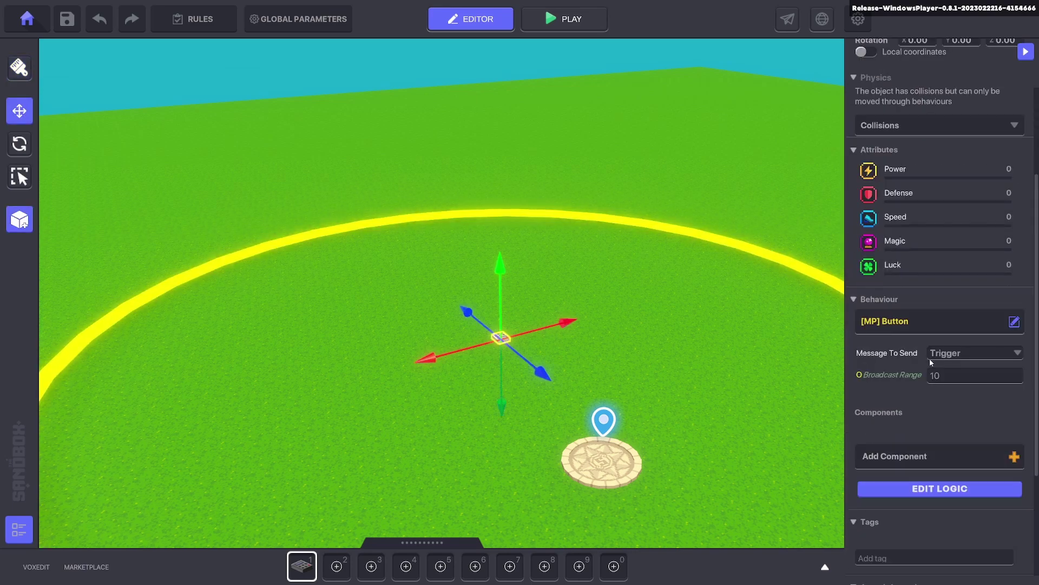
Replace the switch's Button behaviour with the synchronized Weather Switcher behaviour, found by searching "we".
left_click(1014, 322)
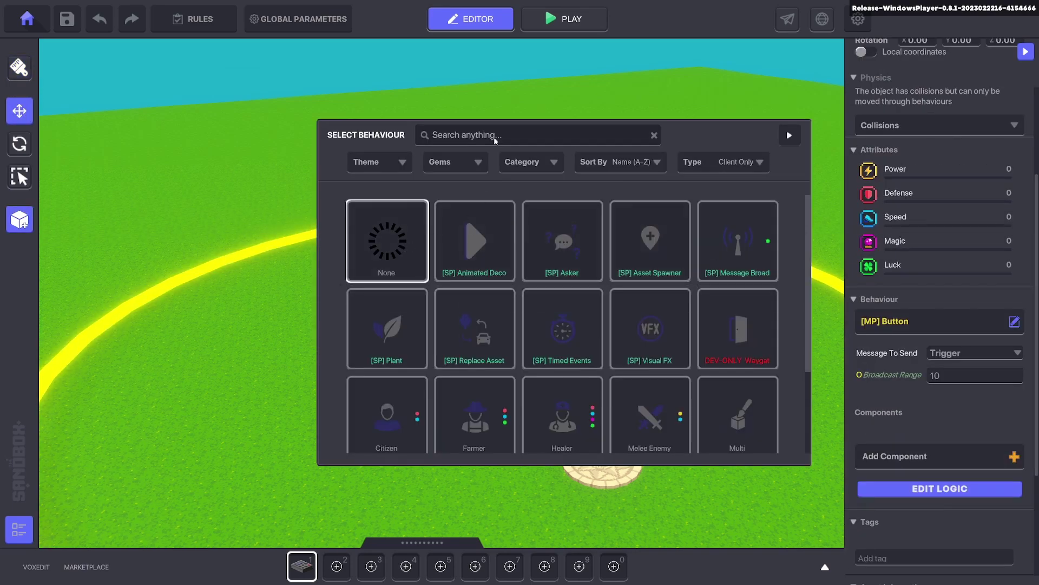
left_click(402, 223)
left_click(1013, 321)
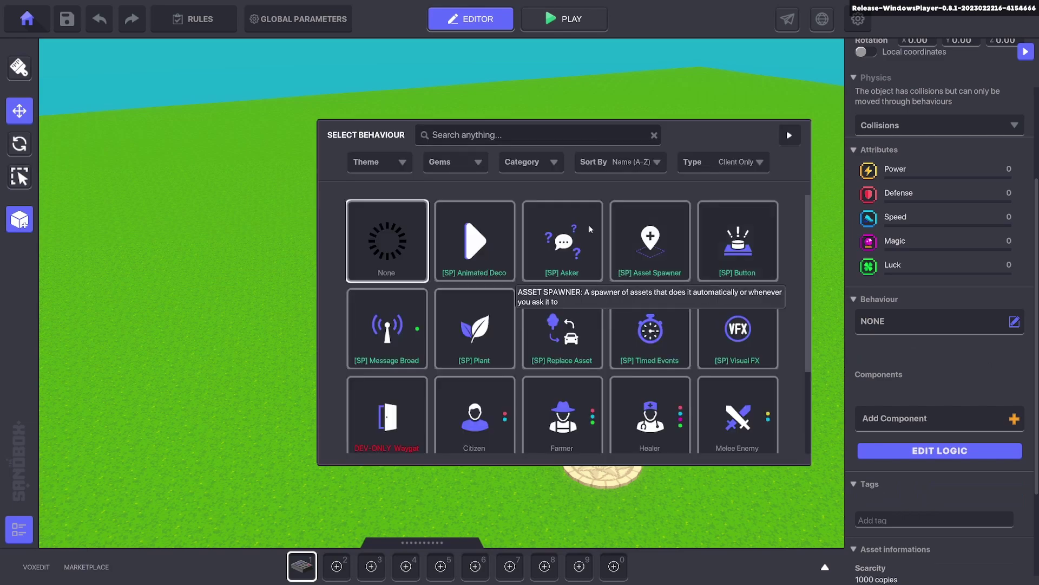
type("we")
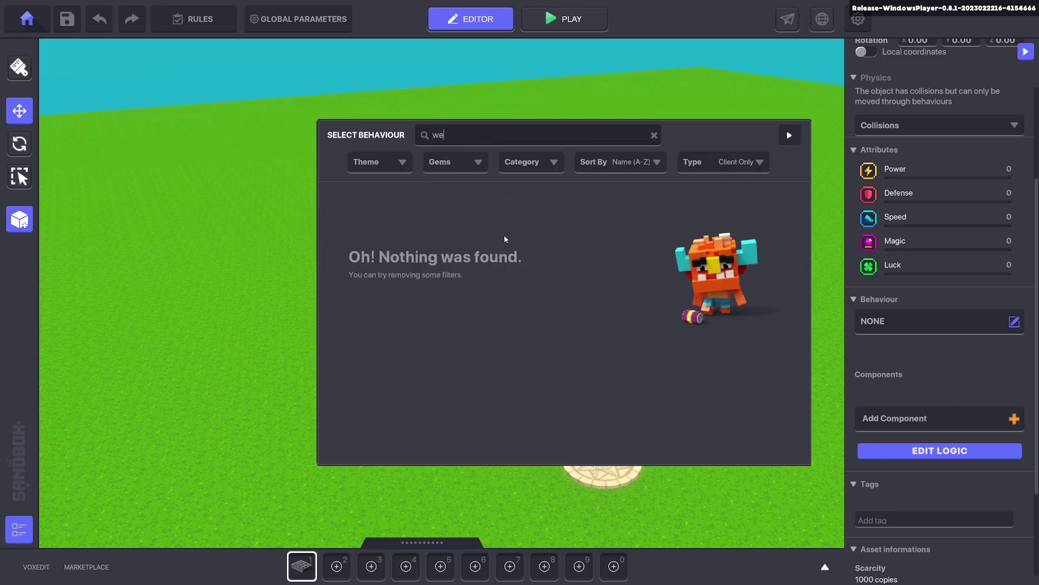
left_click(757, 164)
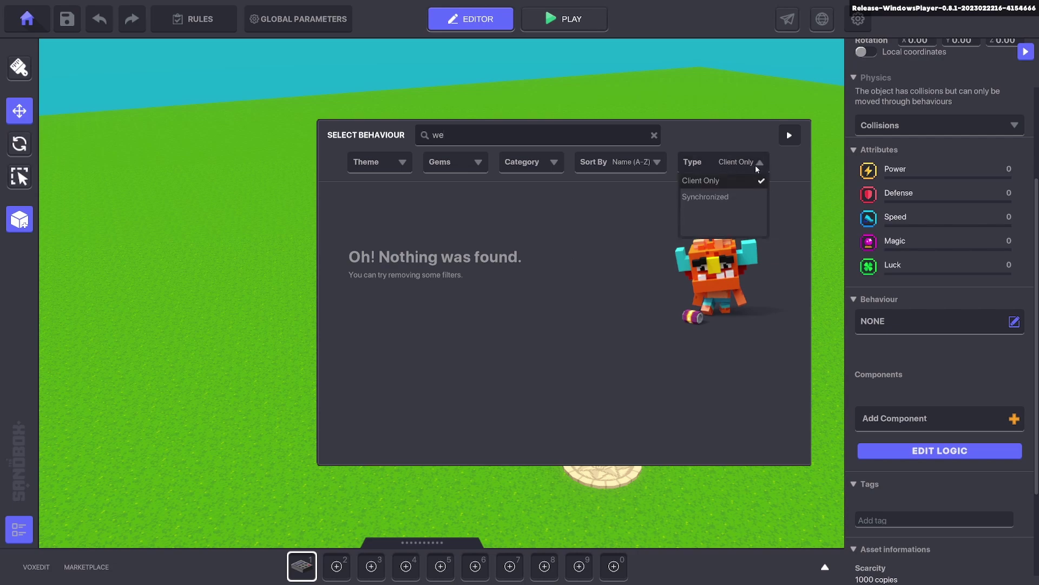
left_click(706, 196)
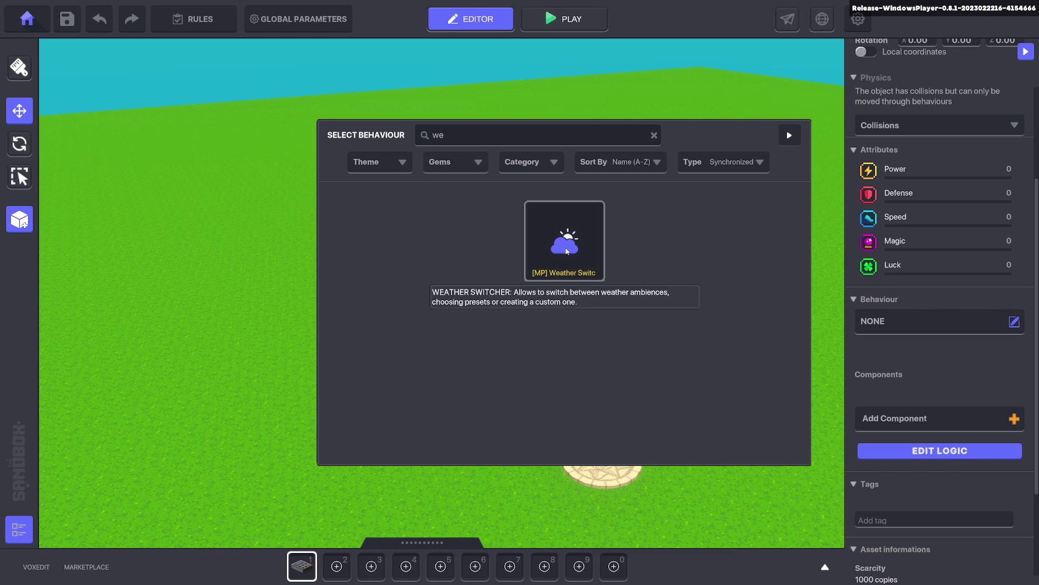
left_click(567, 252)
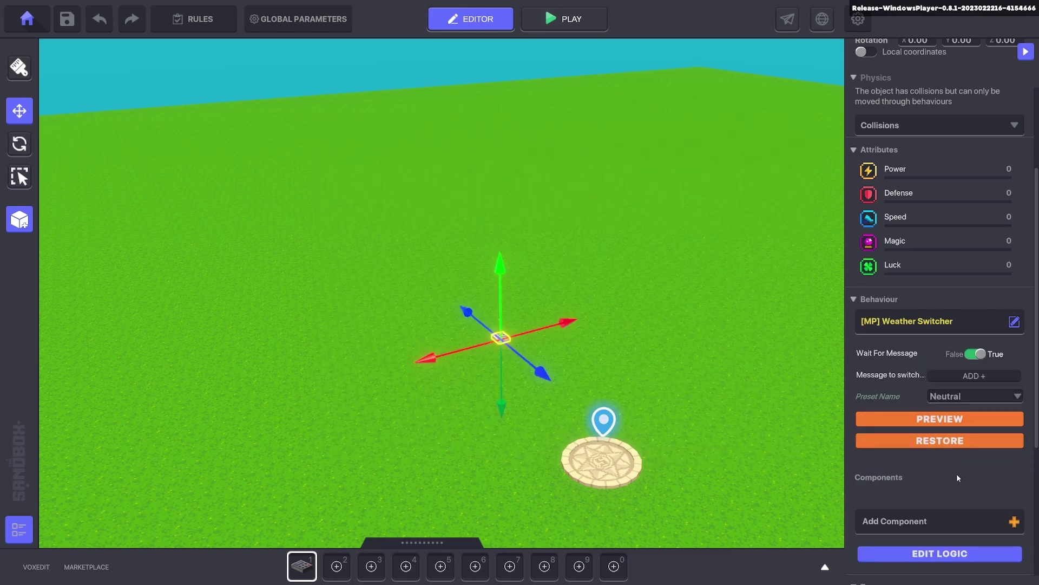
Set the Weather Switcher's preset to Night and preview it in the scene.
left_click(992, 396)
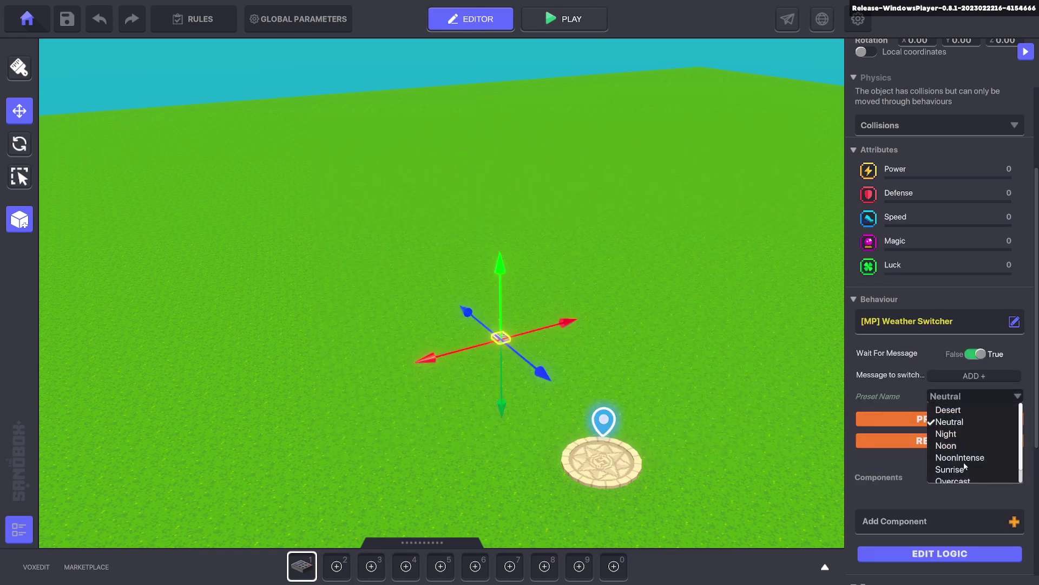
left_click(946, 435)
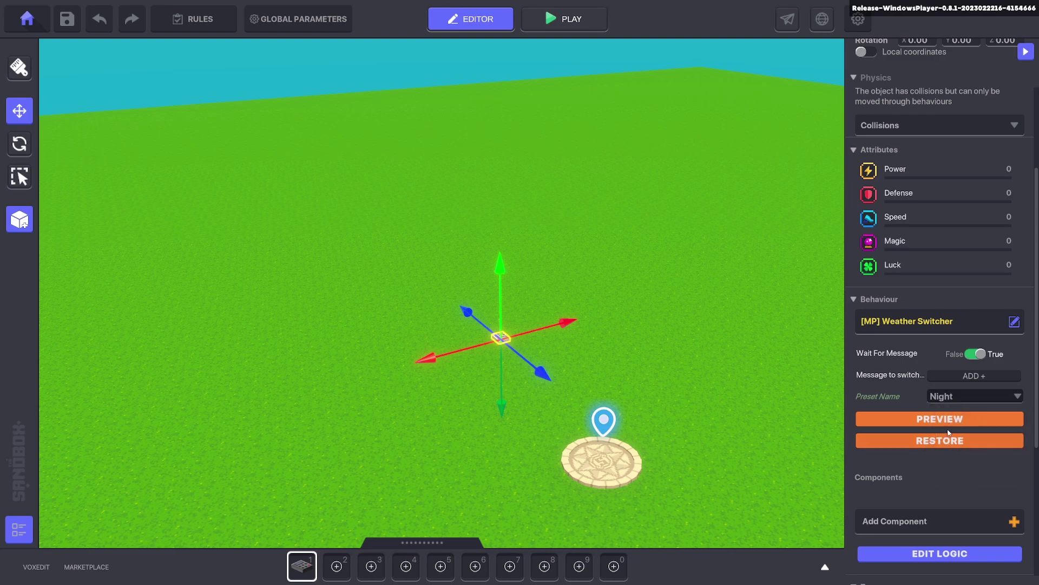
left_click(923, 423)
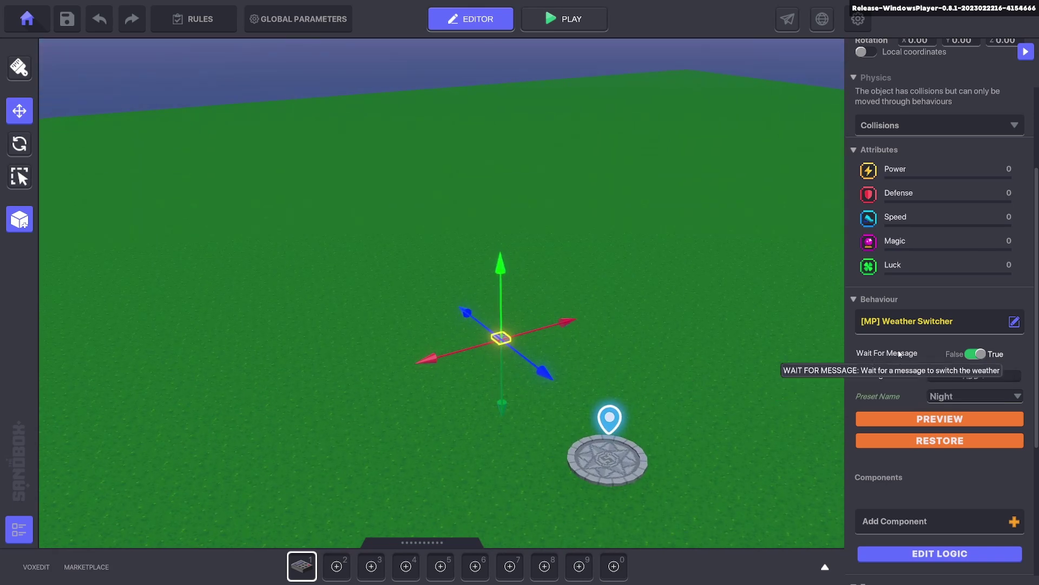
Add WeatherFade as the message that switches the weather.
left_click(952, 375)
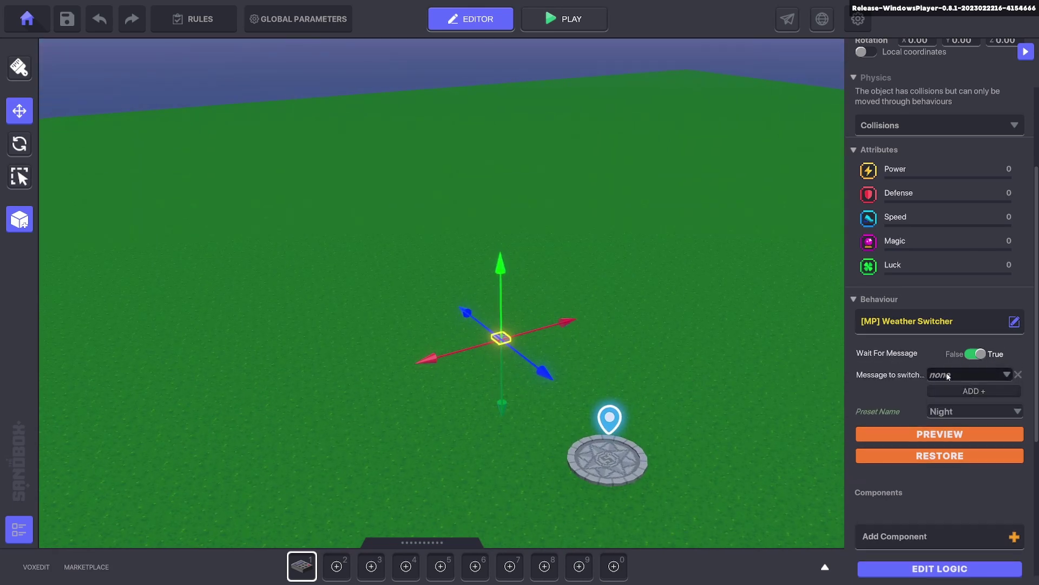
type("we")
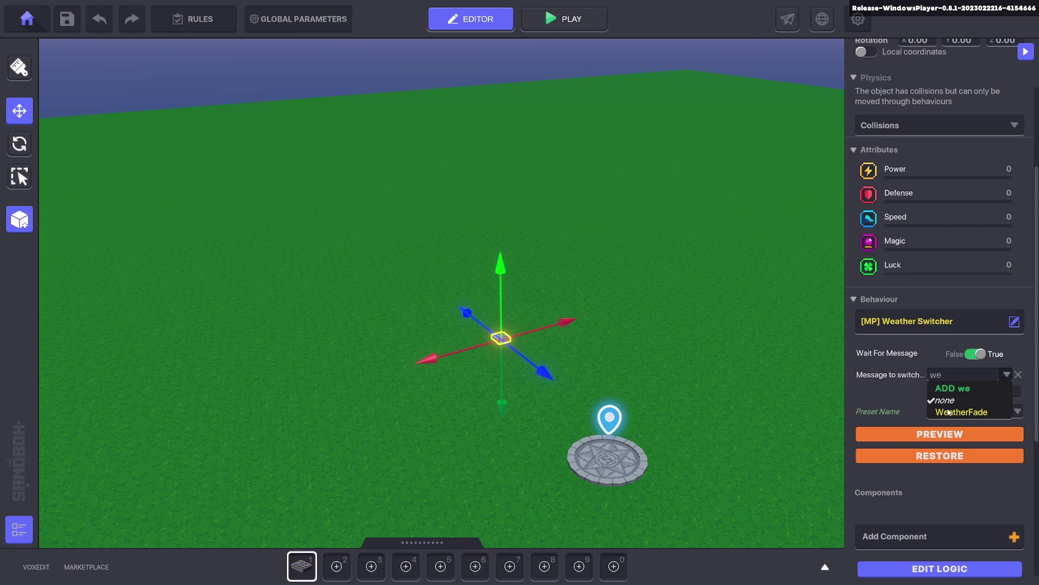
left_click(945, 413)
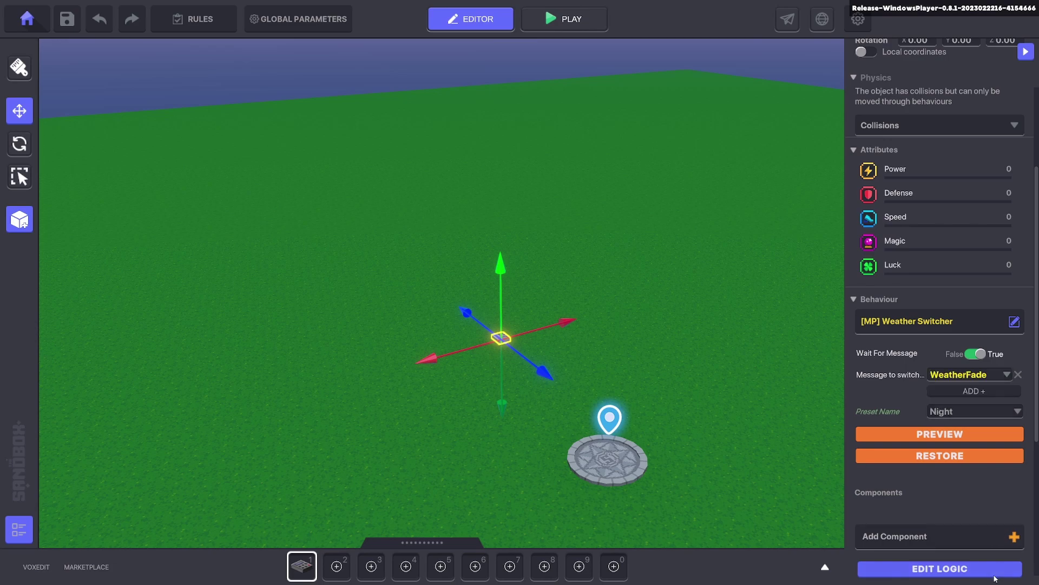
Open the switch's logic settings and look through the available weather presets, keeping Night.
left_click(946, 569)
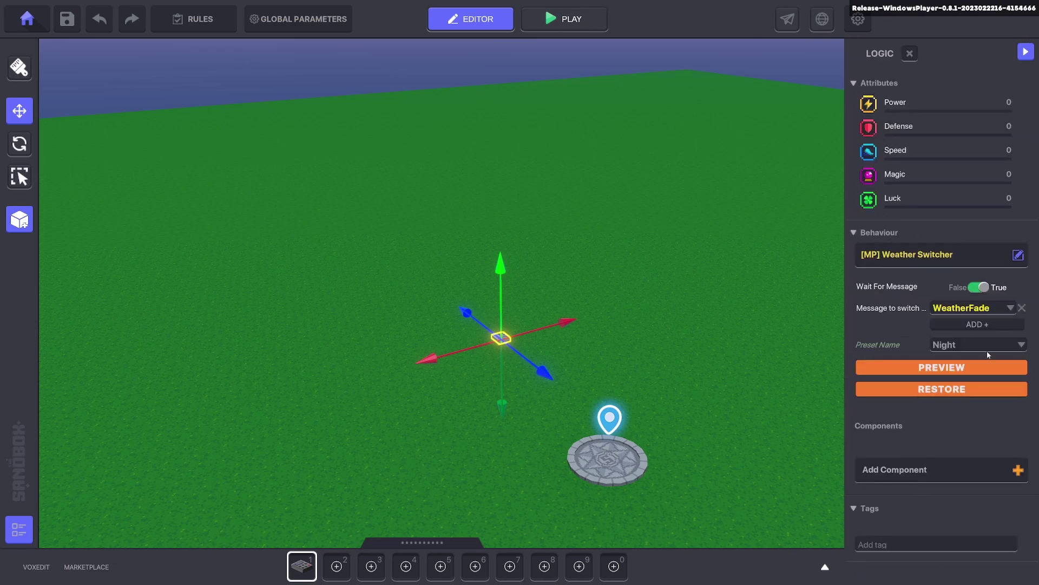
left_click(1015, 346)
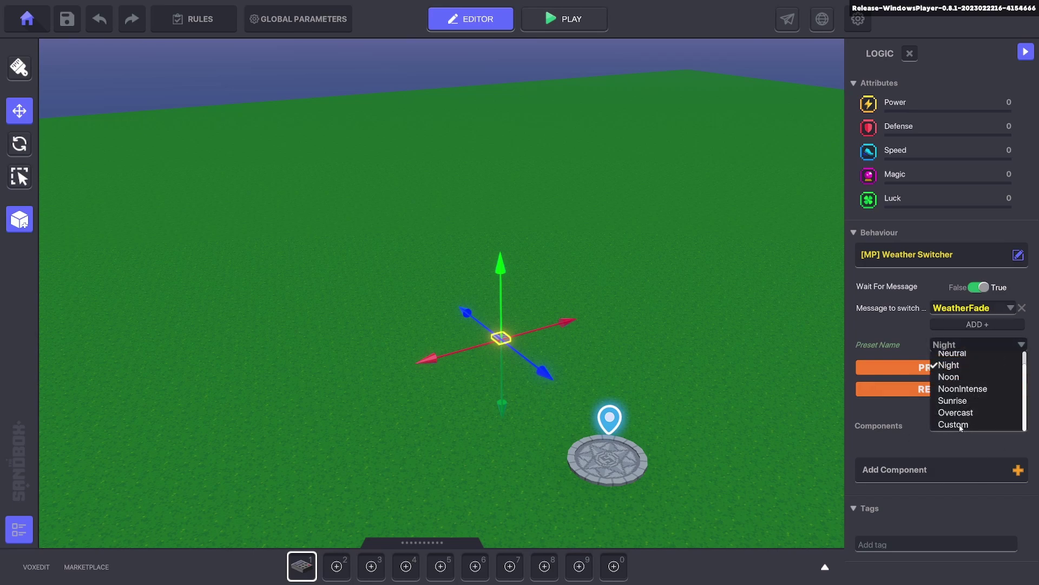
left_click(888, 426)
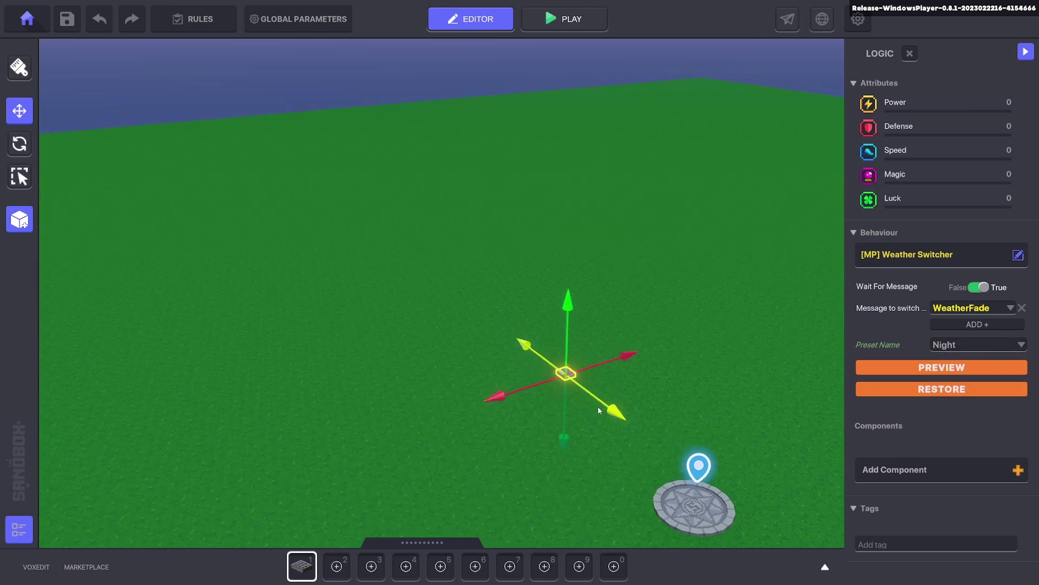
Move the weather switch farther back on the grass and place a duplicate beside it at about X 48.50, Z 54.00.
left_click_drag(597, 406, 550, 360)
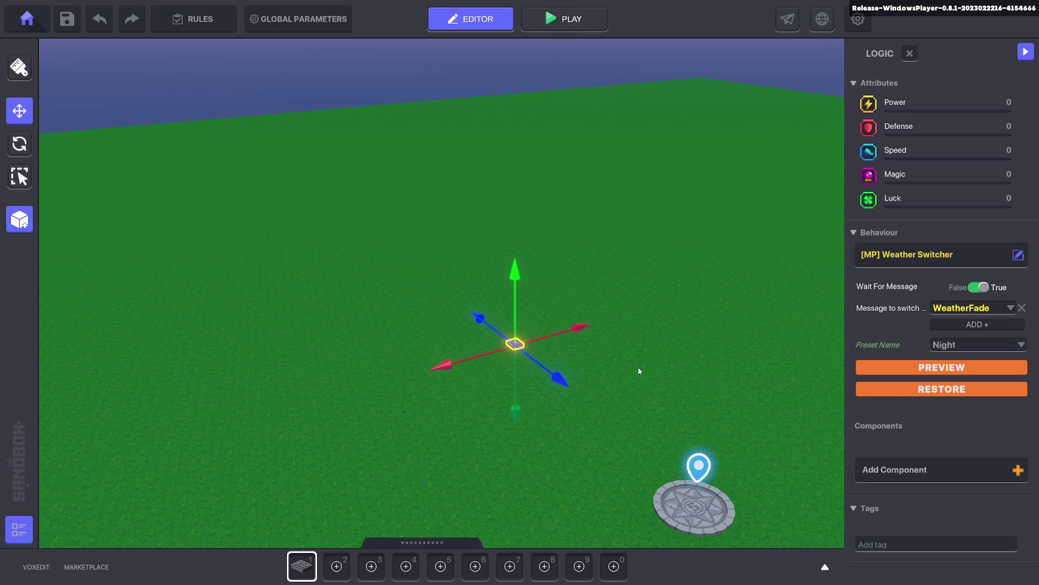
key("ctrl+d")
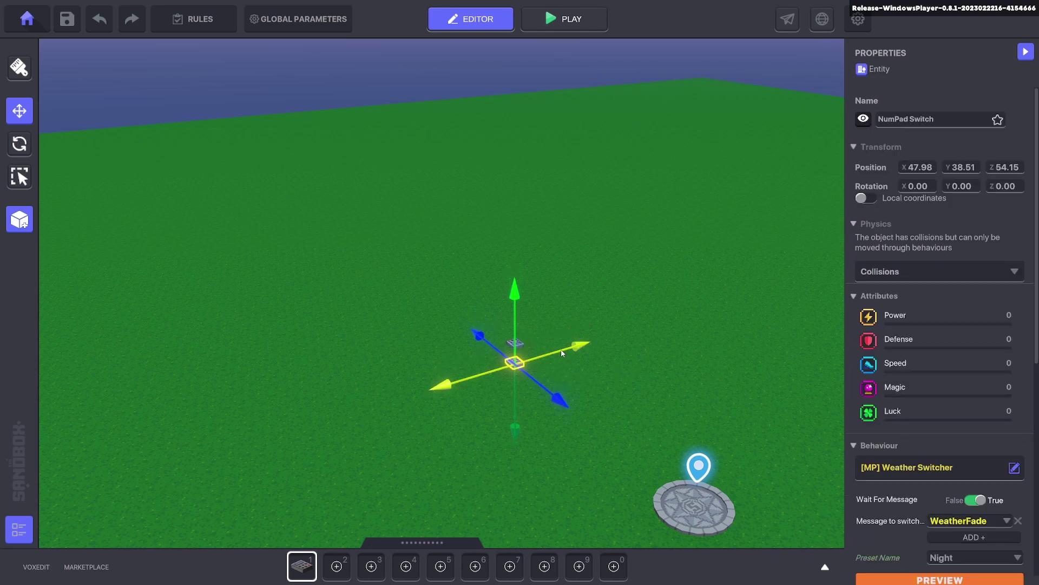
left_click_drag(562, 353, 581, 350)
Set the duplicate's behaviour to None and add the synchronized Speaker component to it.
left_click(892, 470)
left_click(411, 287)
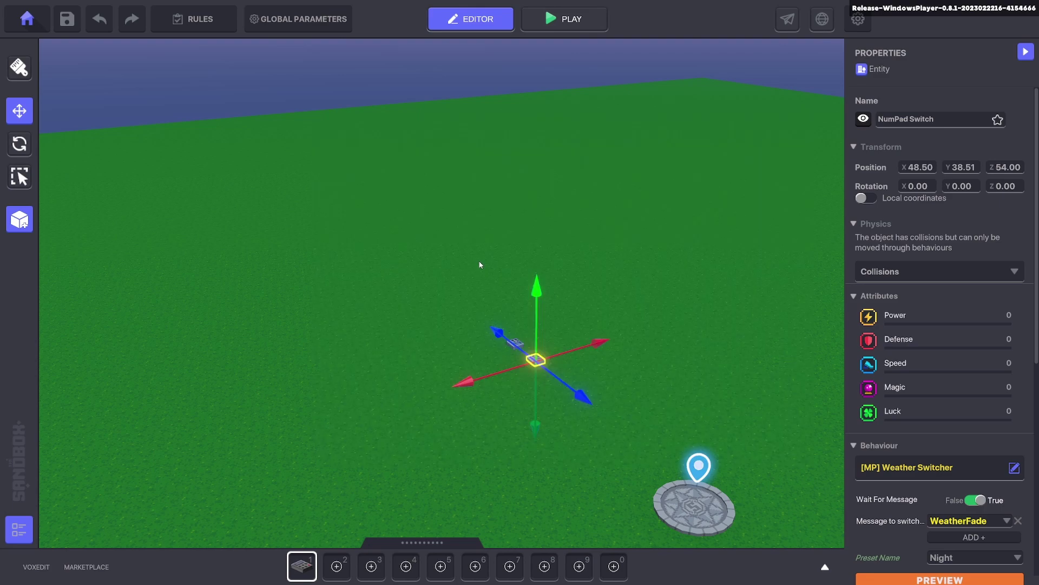
left_click(929, 324)
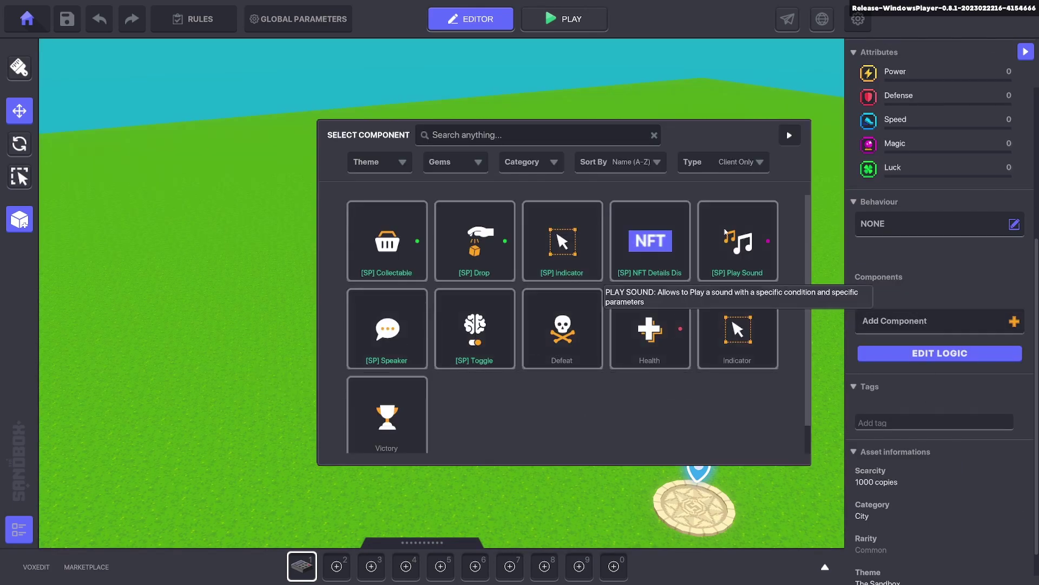
left_click(750, 165)
left_click(721, 197)
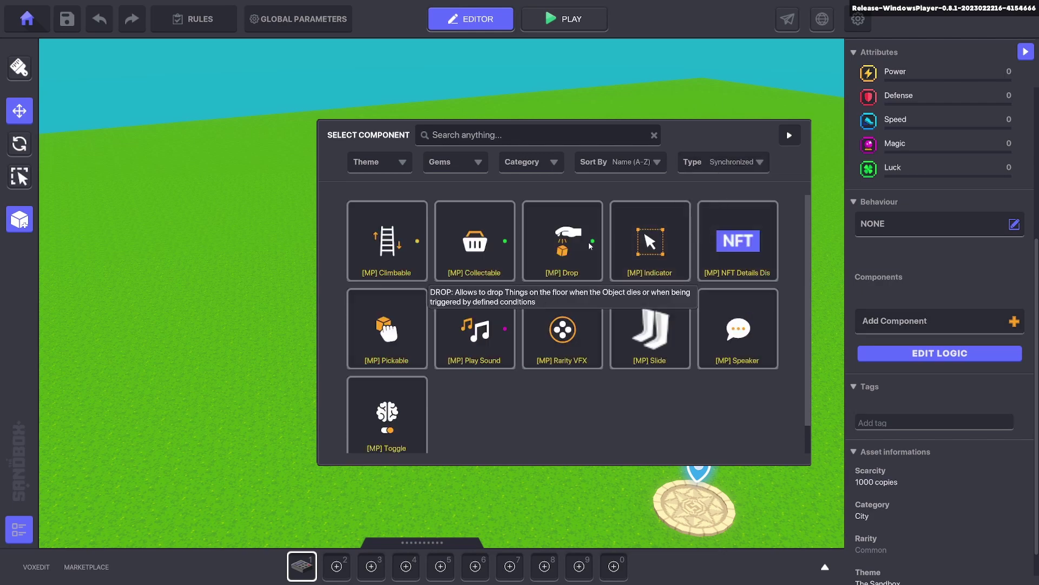
left_click(743, 334)
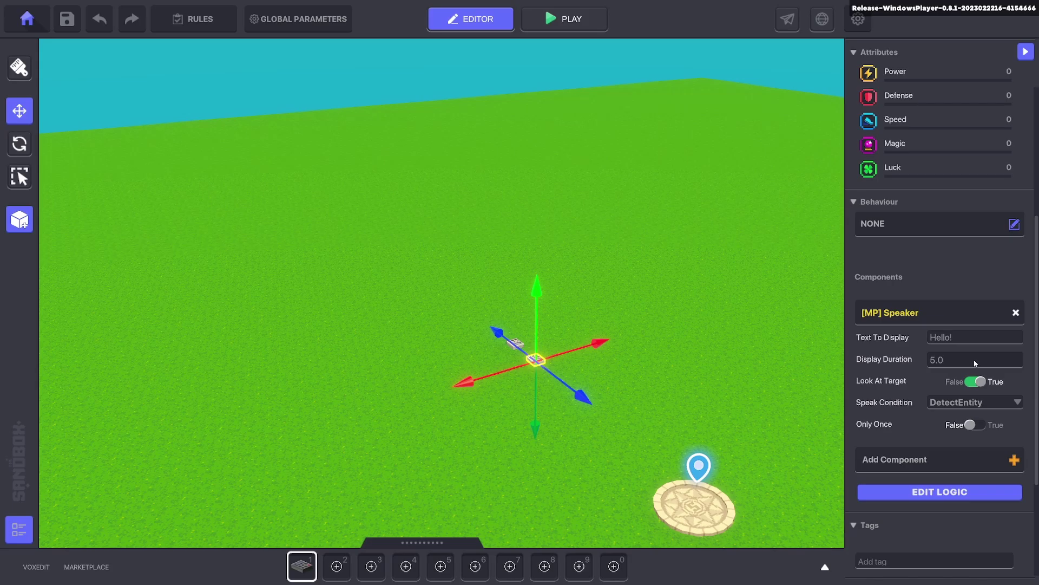
Clear the Speaker's display text and turn off Look At Target.
key("BackSpace")
left_click(979, 382)
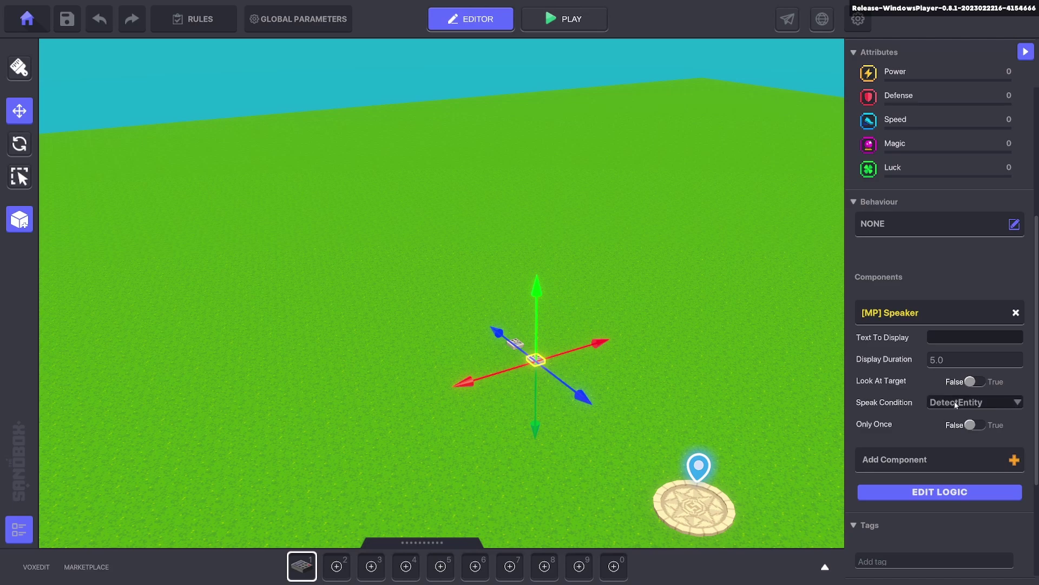
Set the Speaker's Detection Range to 2 in the duplicate's logic settings.
left_click(943, 492)
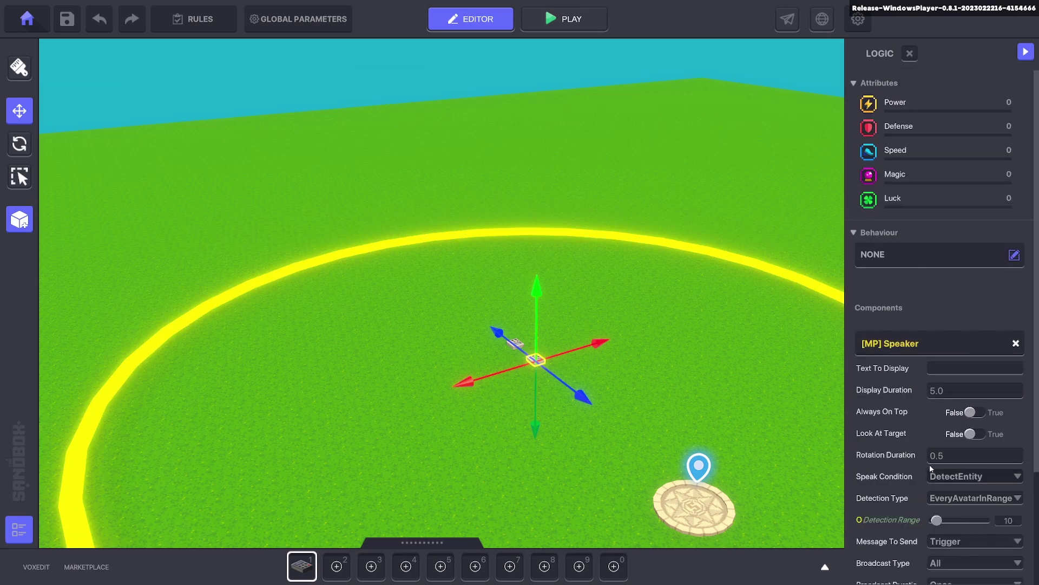
scroll(930, 465, "down", 3)
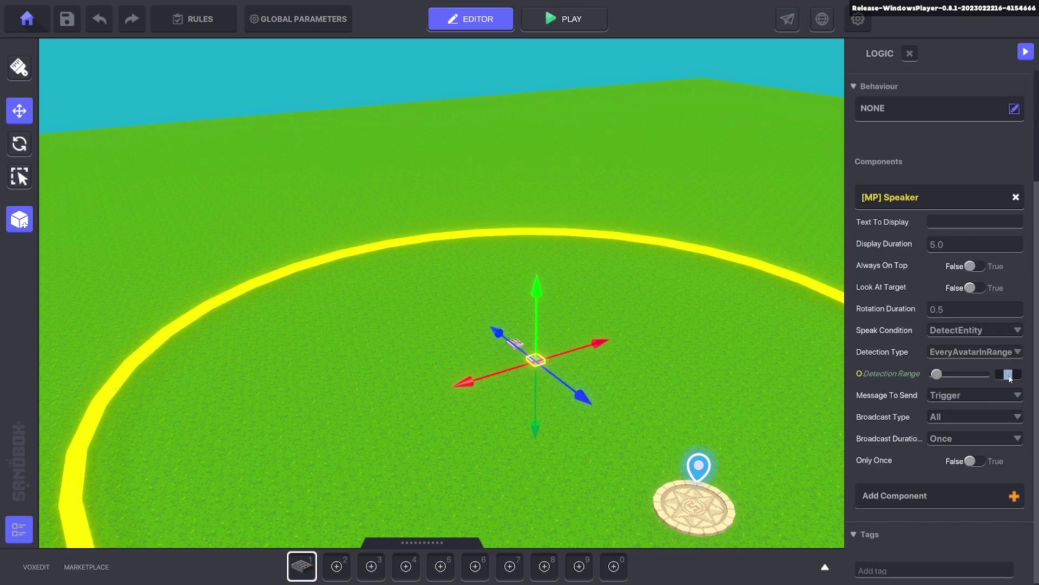
type("2")
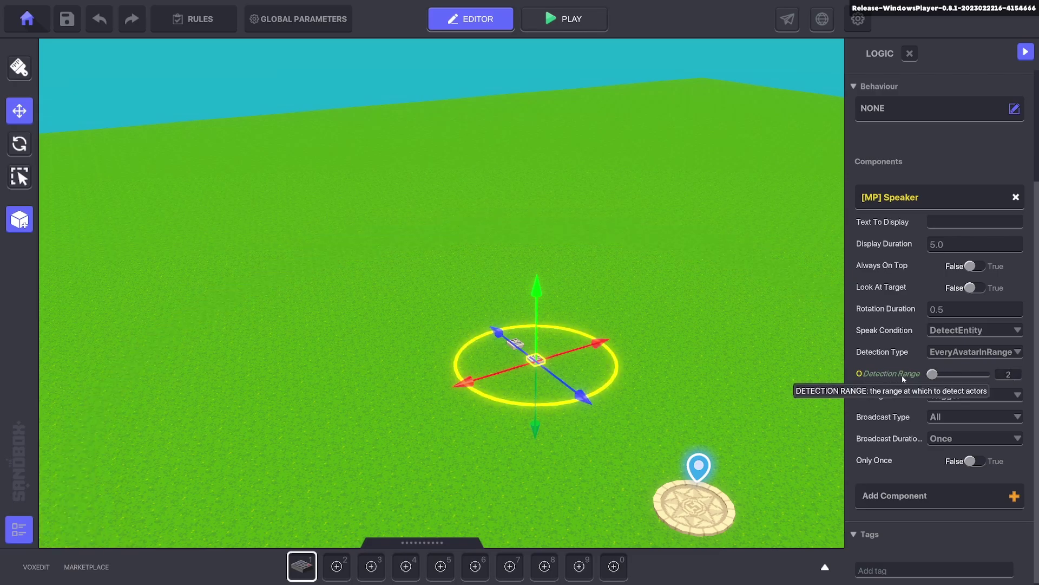
Set the Speaker's message to send to WeatherFade with a Time of 3.
left_click(961, 397)
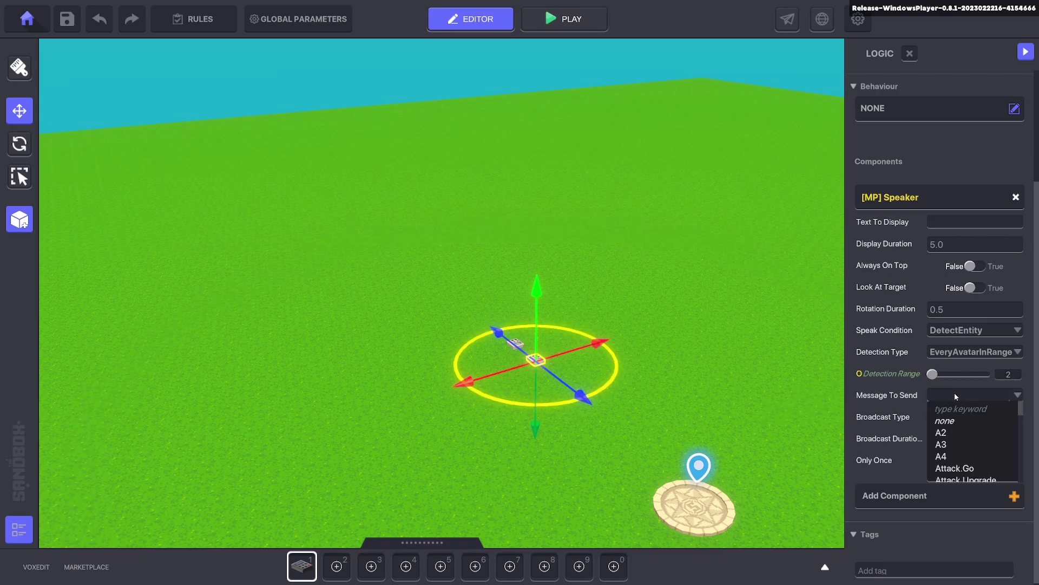
type("We")
left_click(951, 433)
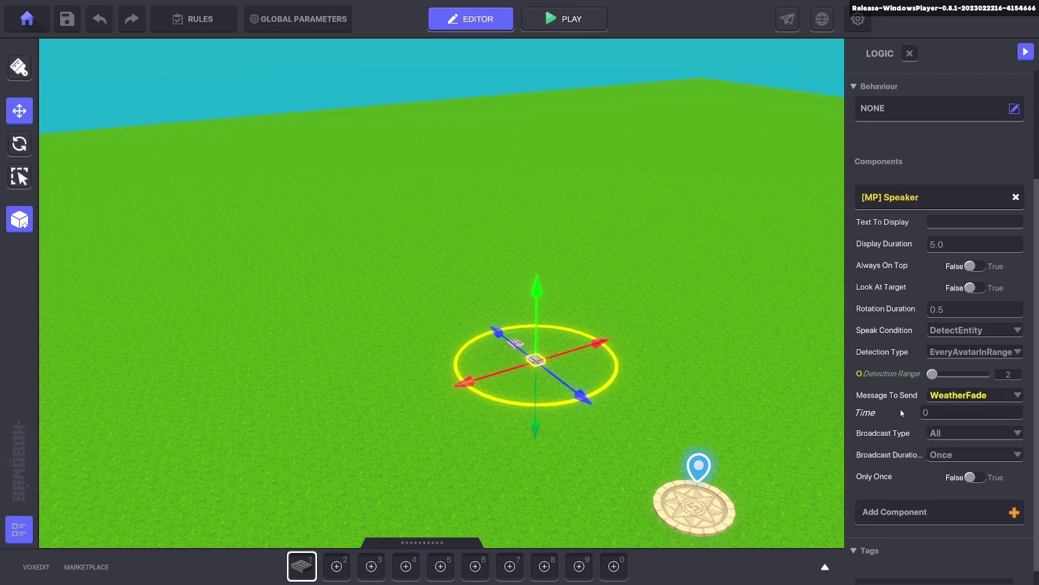
left_click(938, 415)
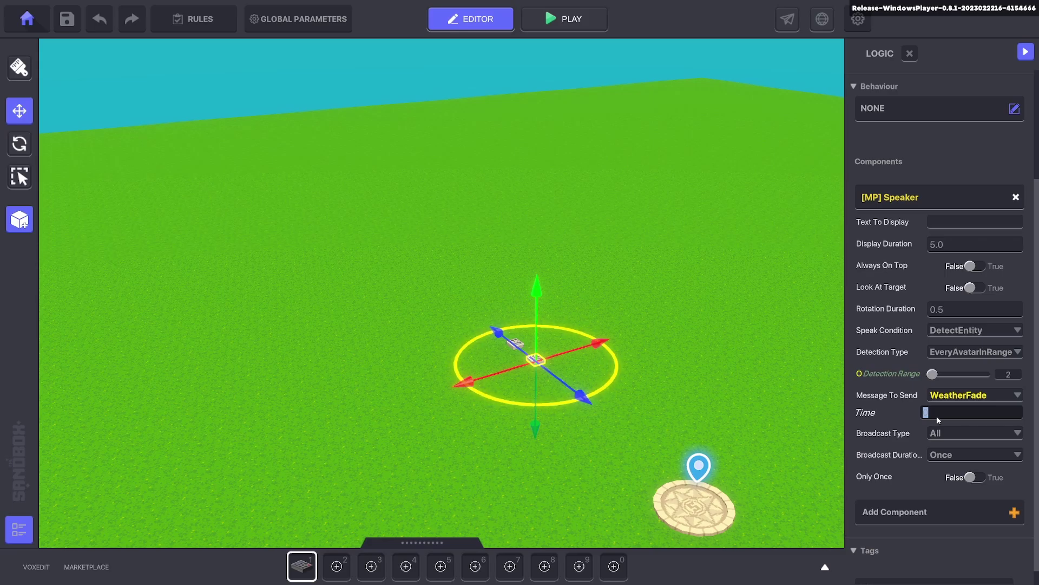
left_click(905, 424)
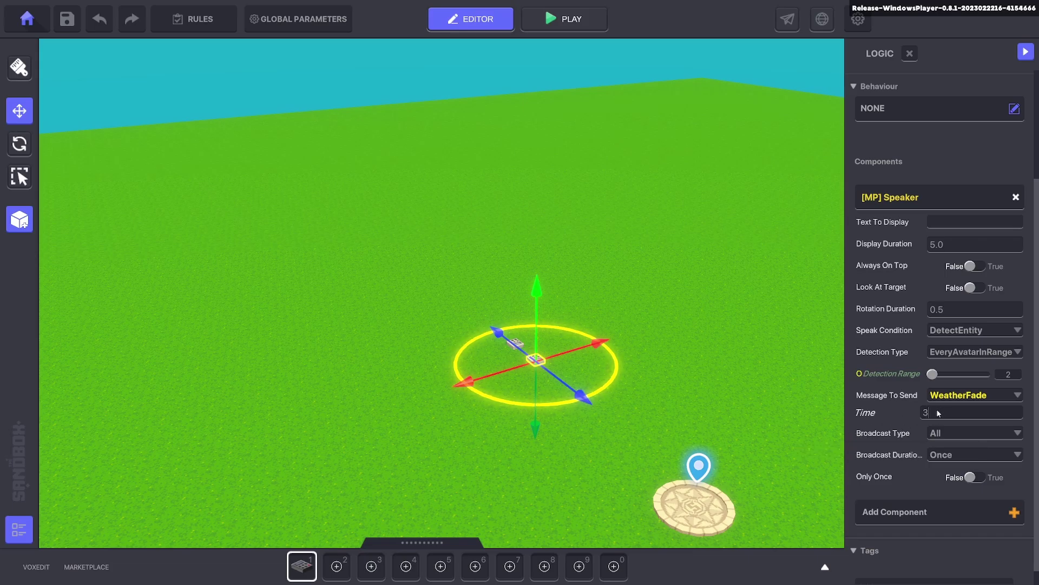
type("0")
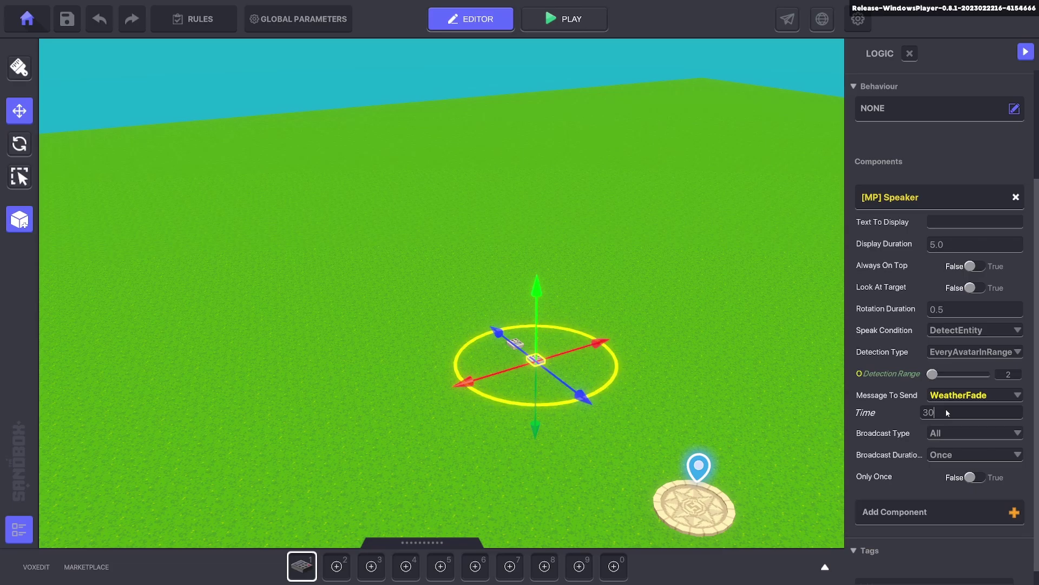
type("0")
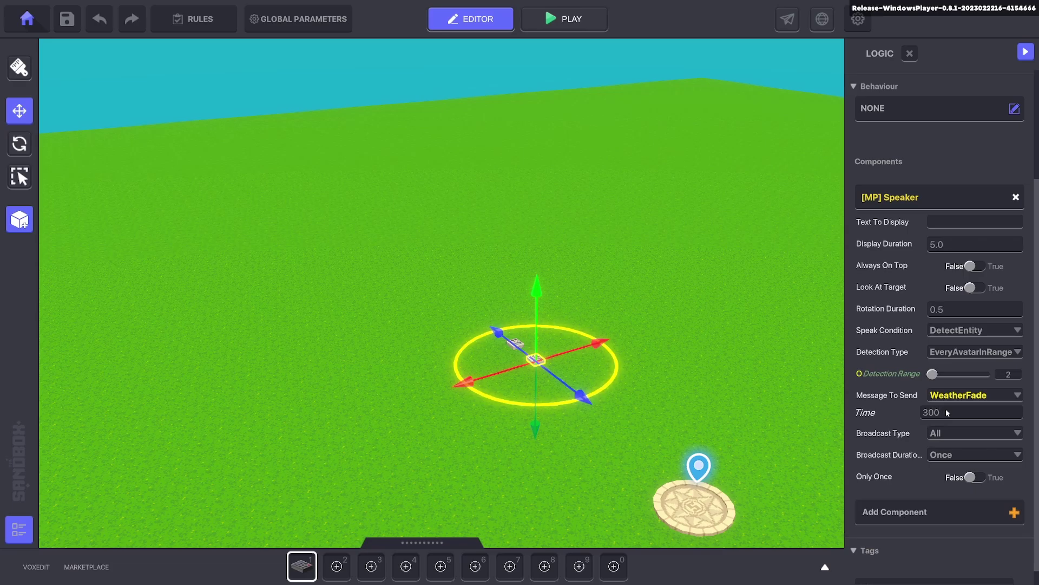
key("BackSpace")
key("BackSpace")
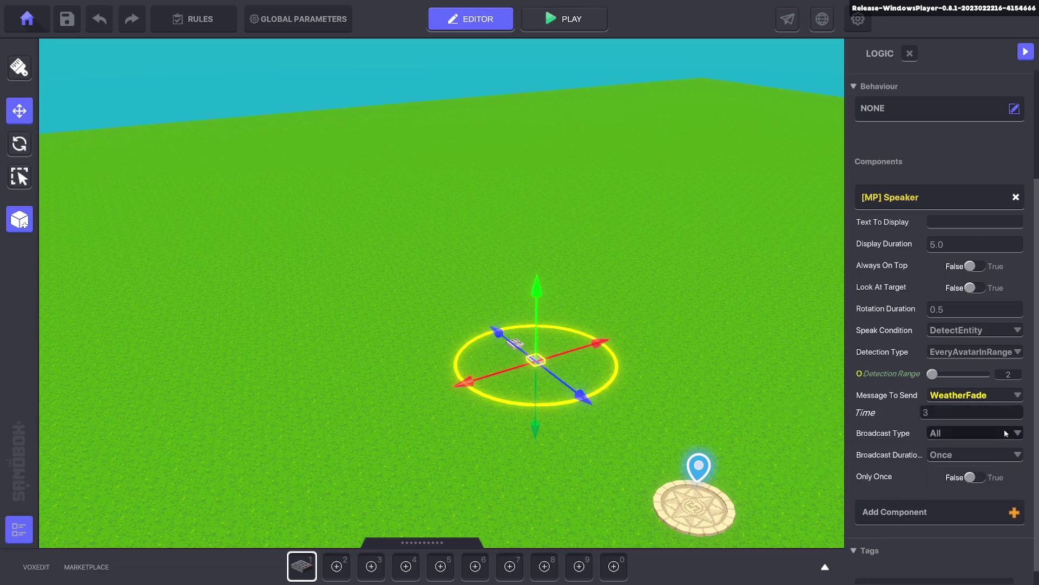
Set the Speaker's Broadcast Type to EveryoneInRange with a Broadcast Range of 3.
left_click(948, 433)
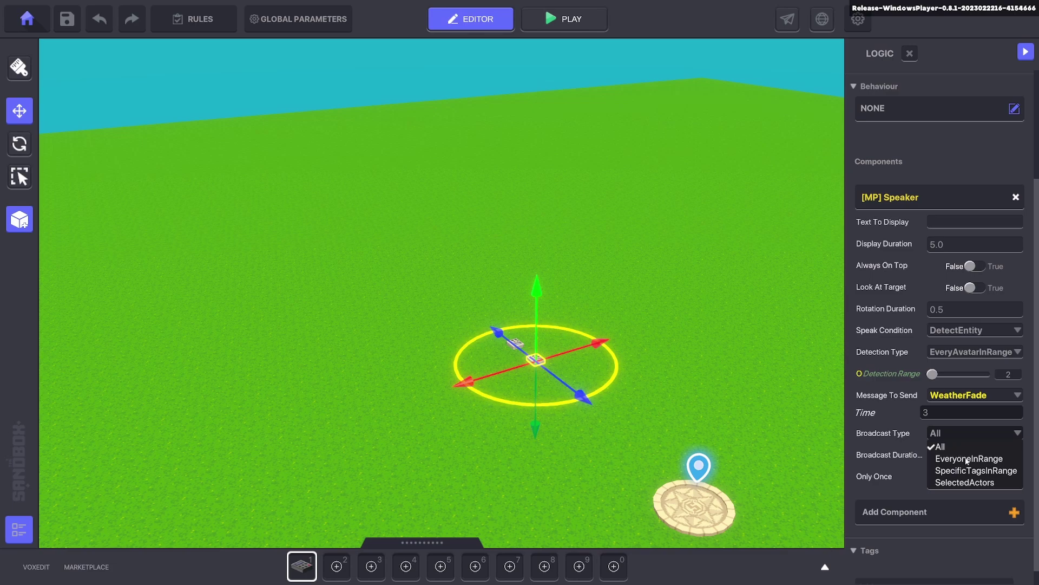
left_click(969, 460)
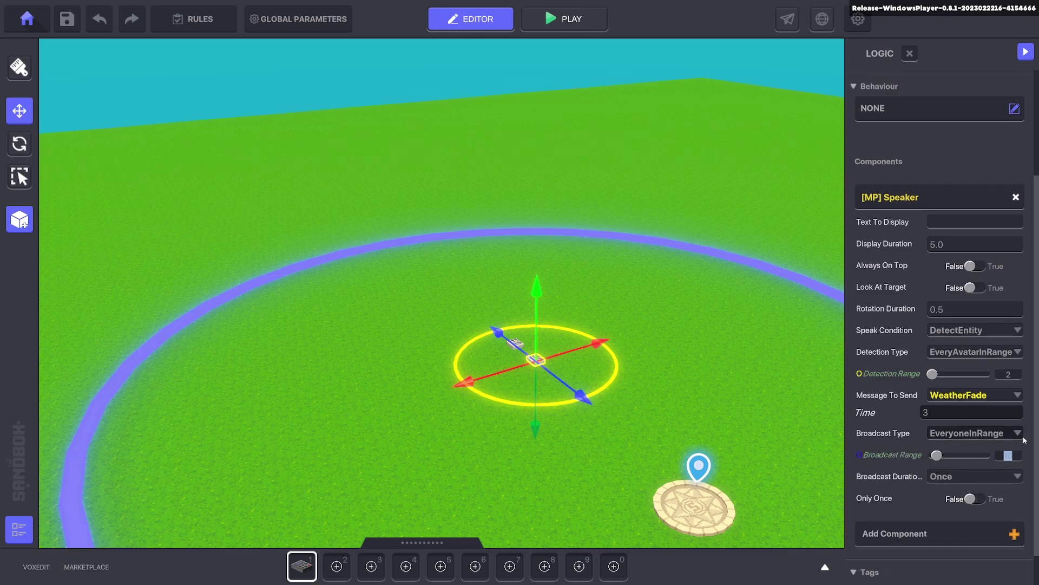
type("3")
key("Return")
scroll(656, 361, "up", 2)
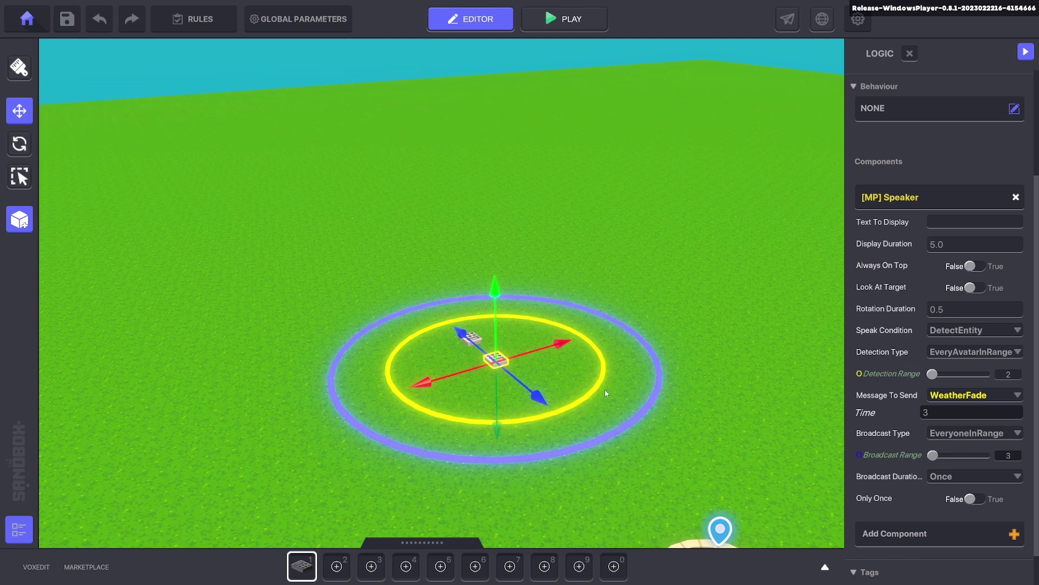
Play-test the experience by walking the avatar to the switches, view the sky during the weather fade, and return to the editor.
left_click(471, 313)
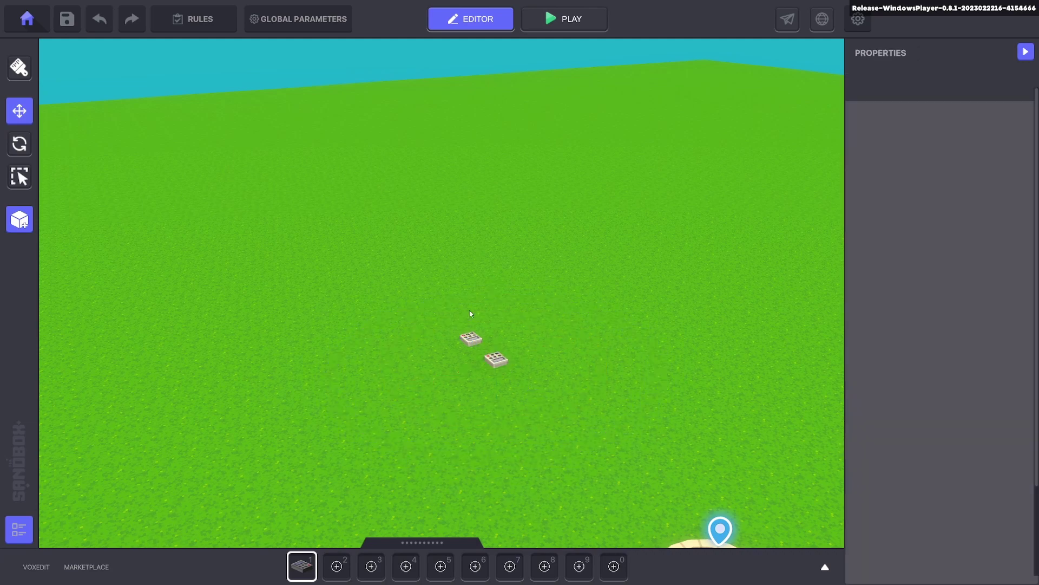
left_click(464, 340)
left_click(568, 286)
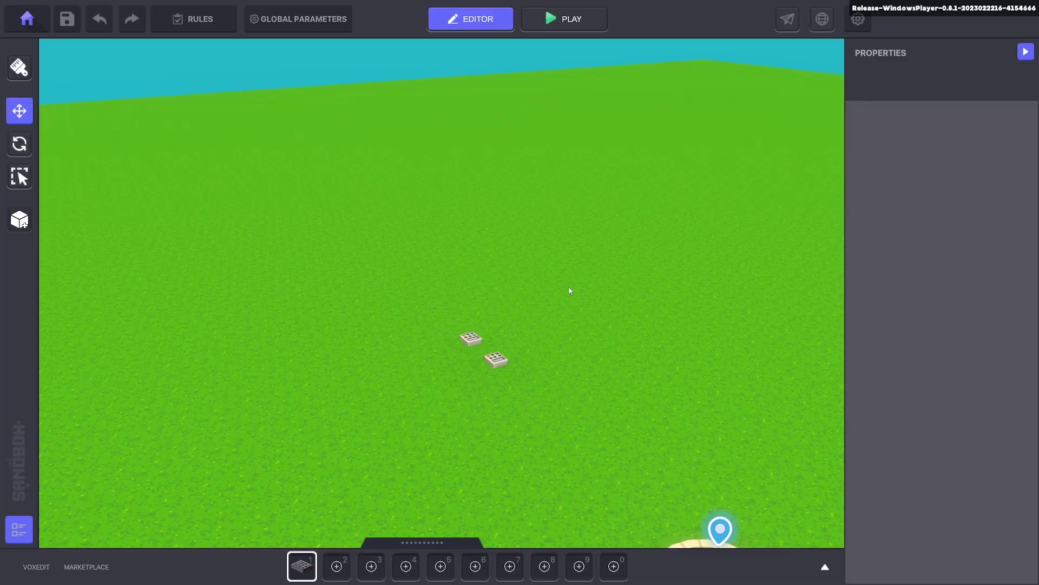
key("ctrl+p")
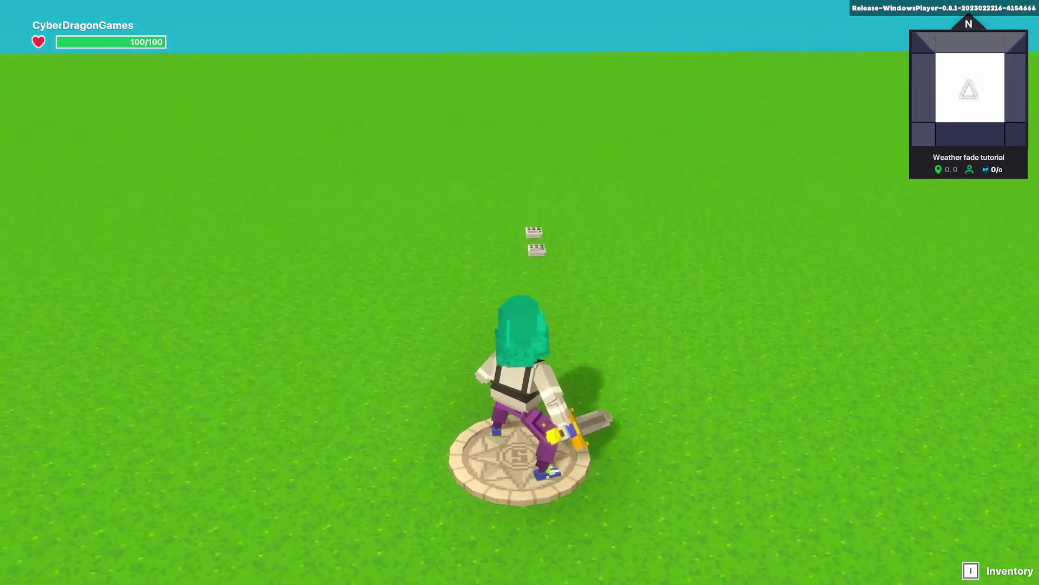
scroll(520, 293, "down", 5)
key("w")
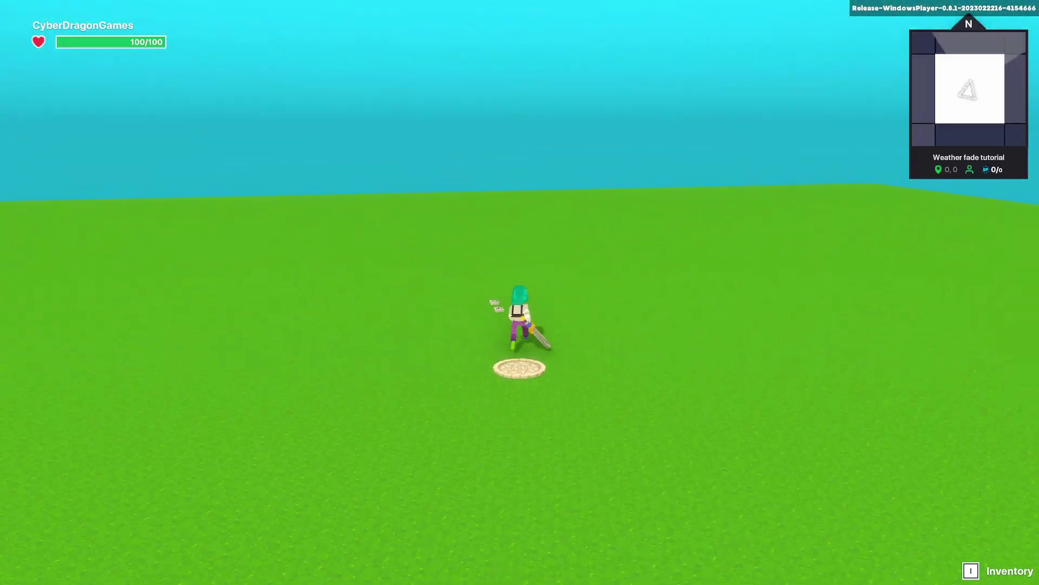
scroll(519, 292, "up", 5)
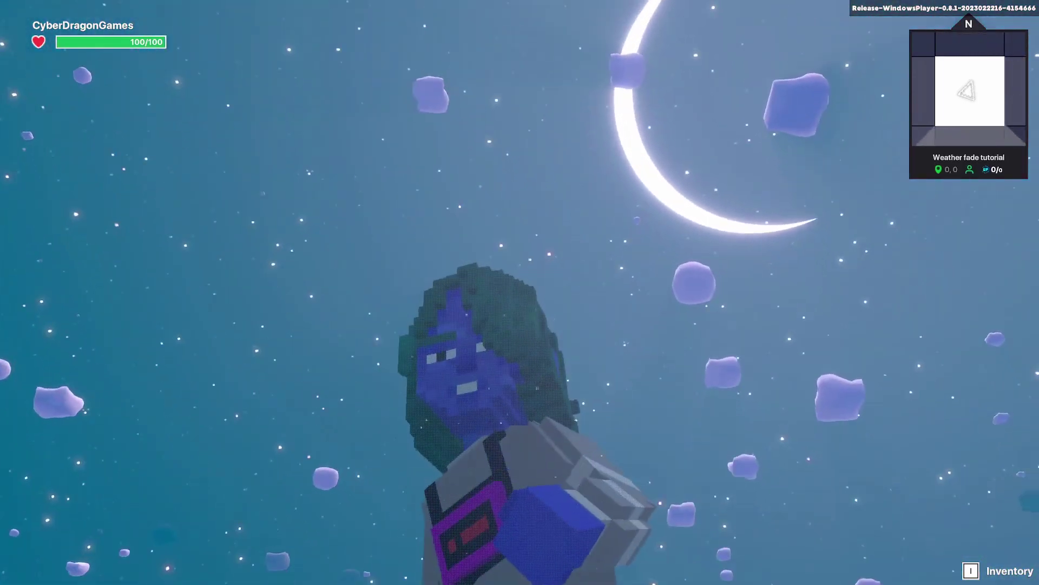
scroll(520, 293, "down", 5)
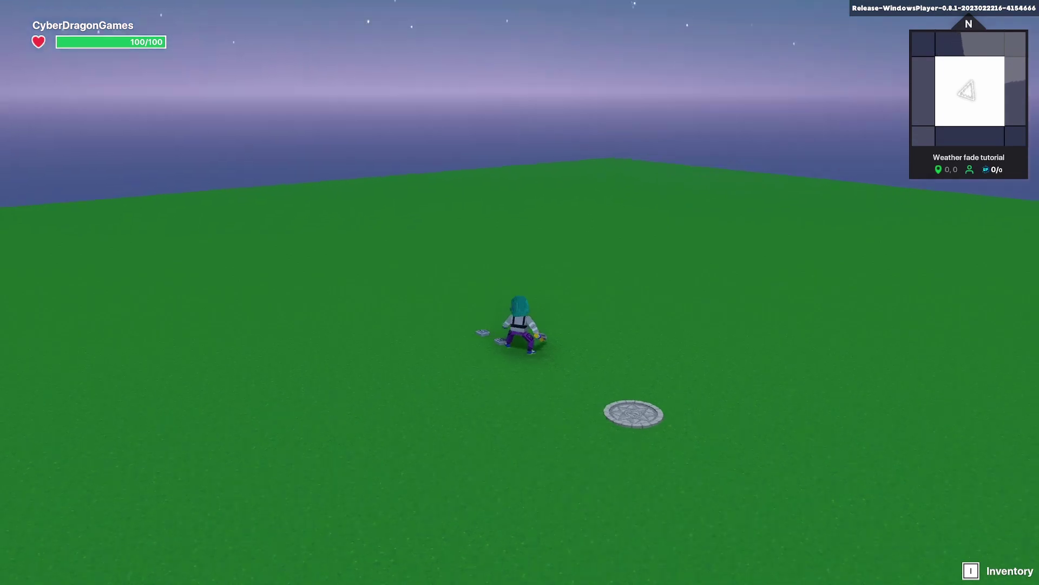
key("Escape")
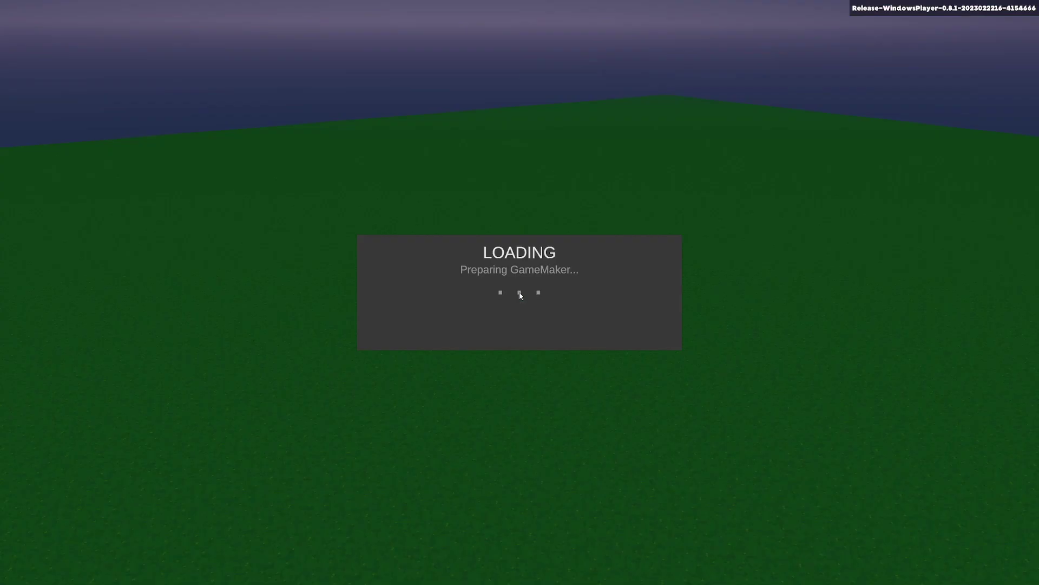
Set the WeatherFade message's Time to 15 in the Speaker's logic settings.
left_click(501, 362)
scroll(901, 450, "down", 5)
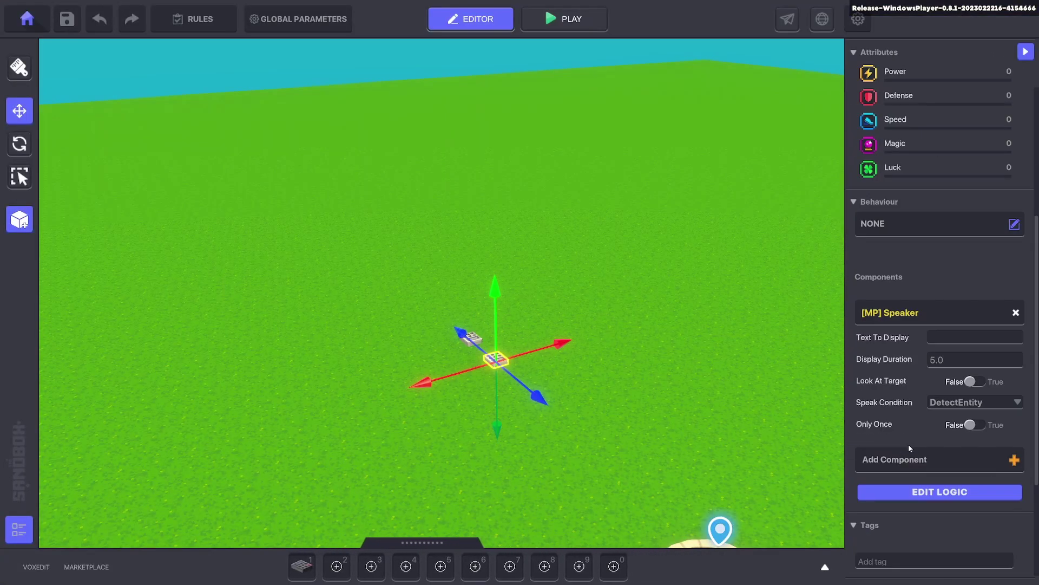
left_click(907, 489)
scroll(931, 449, "down", 3)
left_click(938, 378)
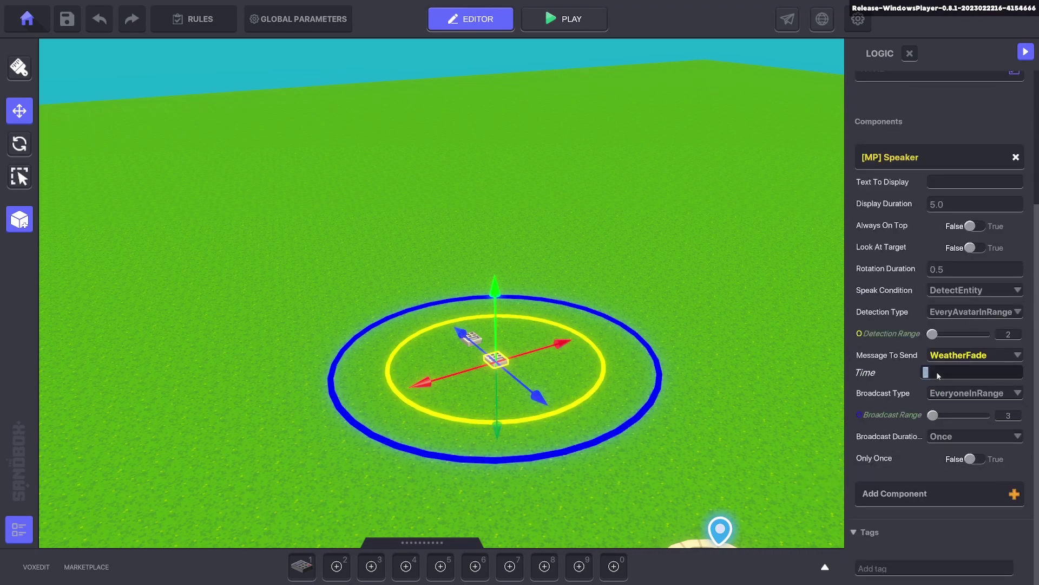
type("15")
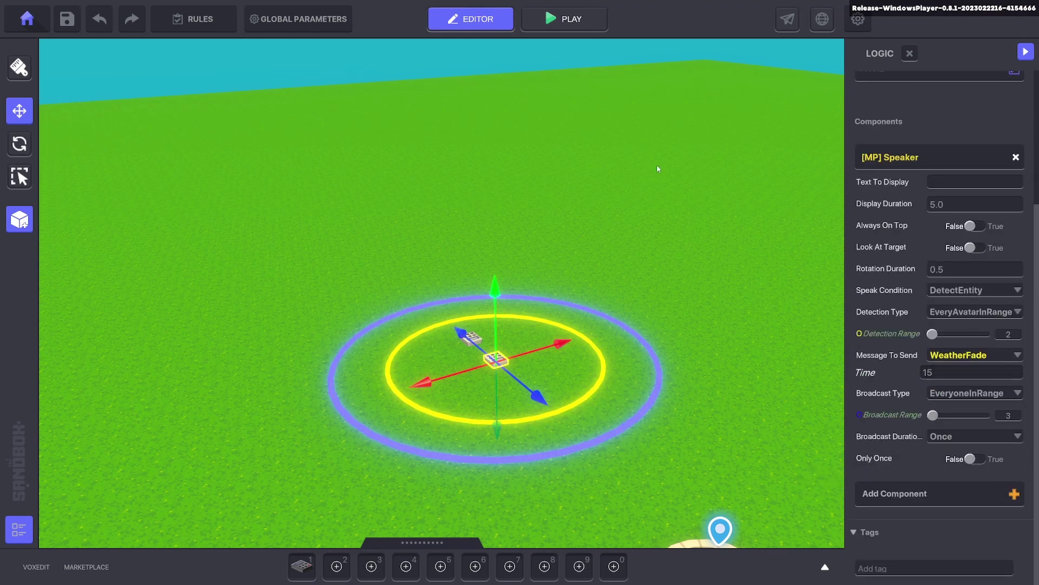
Play-test the 15-second fade by walking the avatar to the Speaker and watching the sky, then return to the editor.
left_click(564, 19)
key("w")
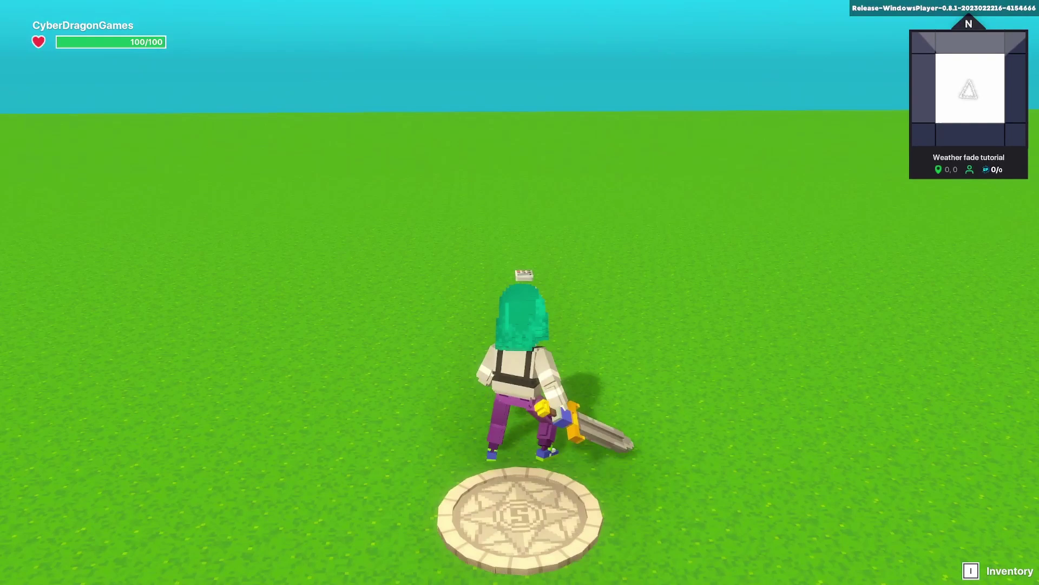
scroll(520, 292, "down", 3)
scroll(519, 292, "down", 2)
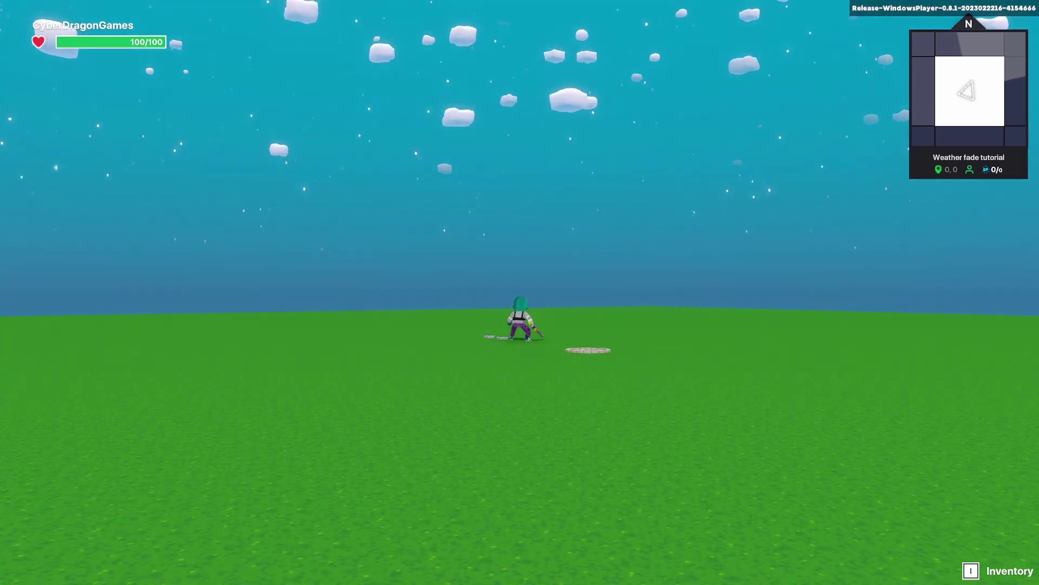
scroll(520, 293, "up", 5)
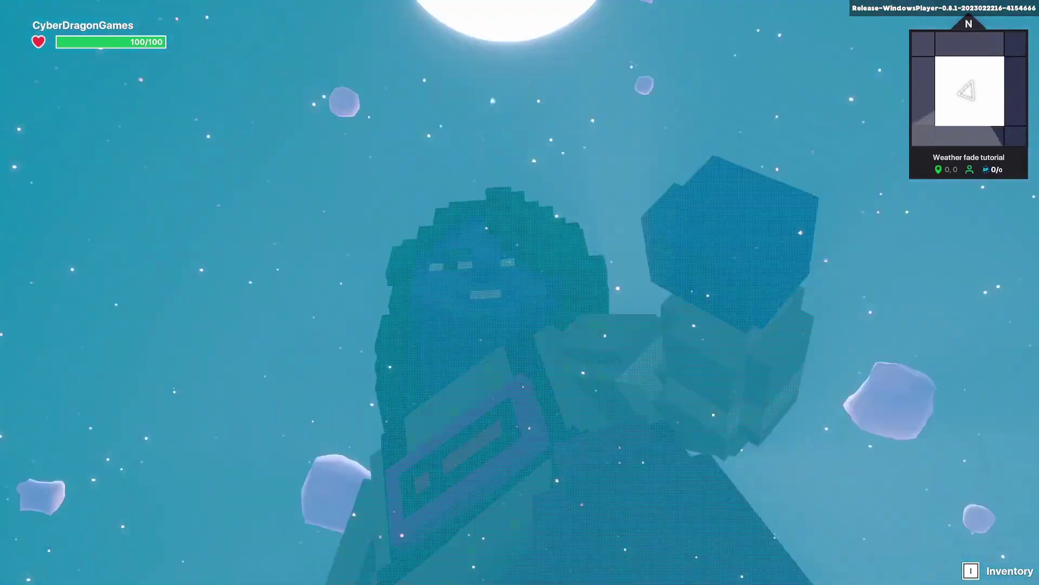
scroll(520, 292, "down", 5)
key("Escape")
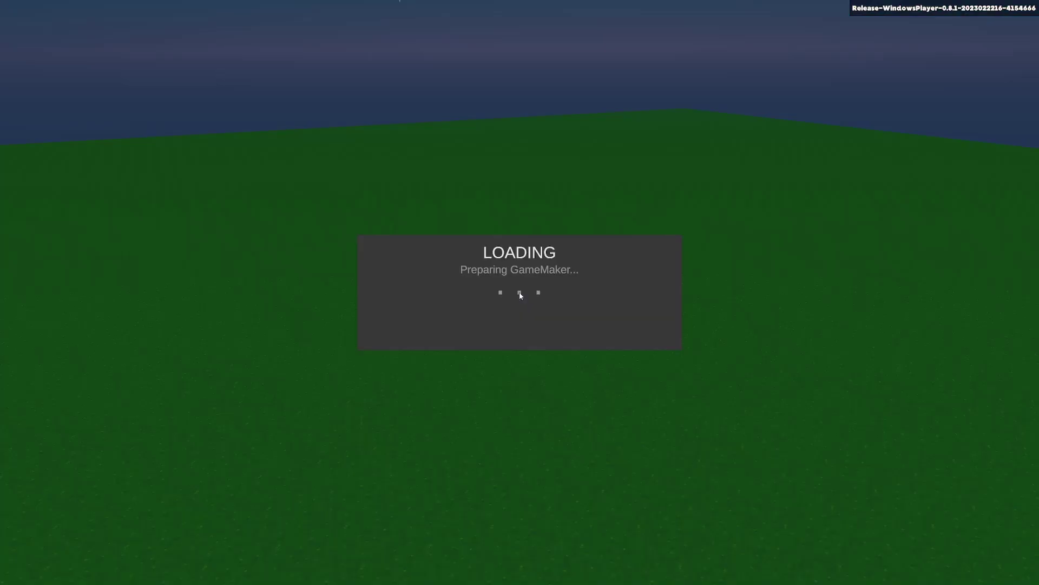
Duplicate the Weather Switcher NumPad Switch and move the copy along the X axis to 54.00.
scroll(488, 331, "up", 2)
left_click(463, 340)
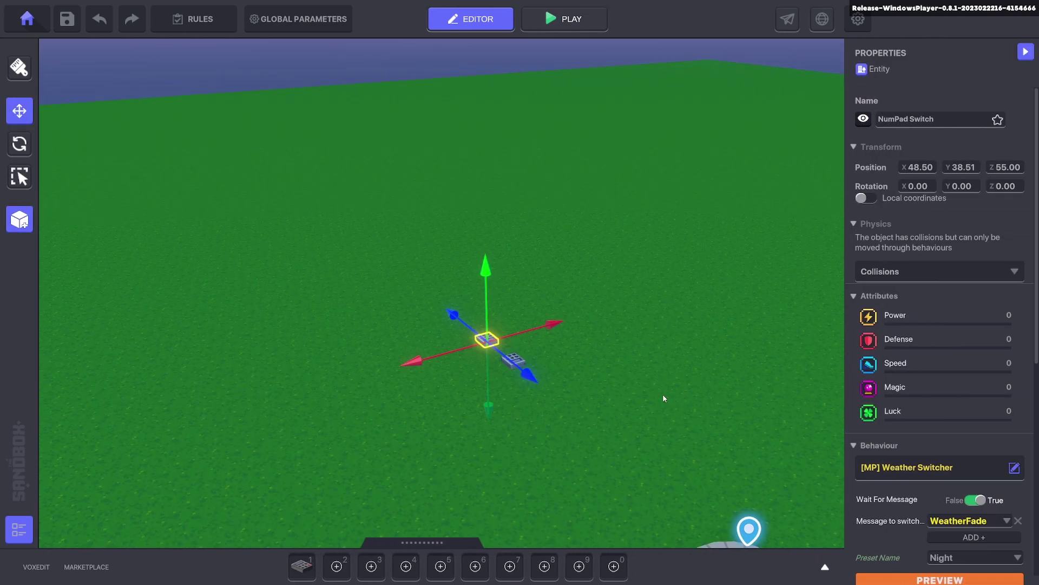
key("ctrl+d")
left_click_drag(536, 356, 758, 286)
left_click_drag(782, 340, 744, 312)
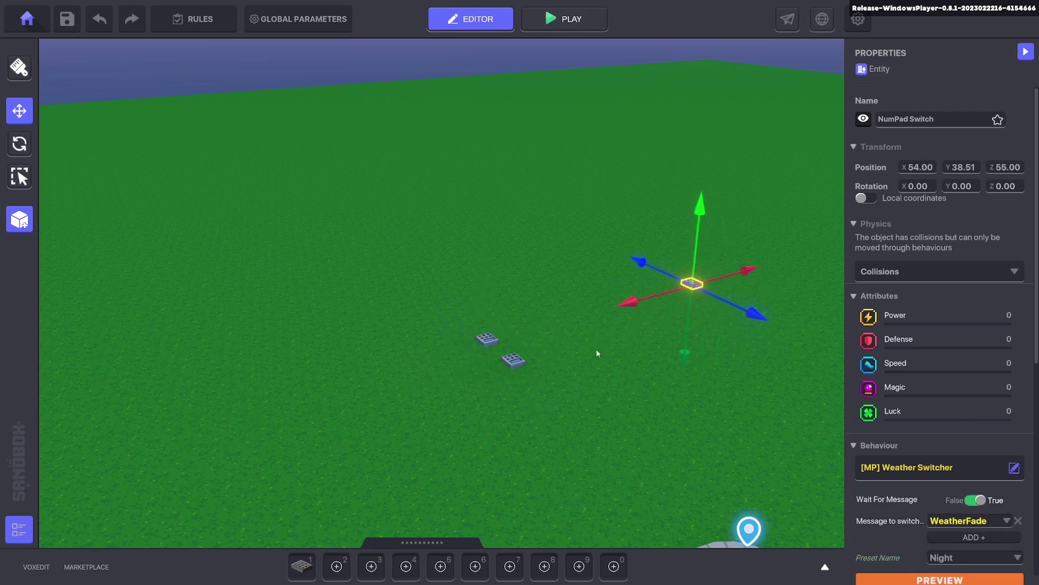
Set the duplicated Weather Switcher's preset to Noon and preview it.
middle_click_drag(596, 350, 553, 359)
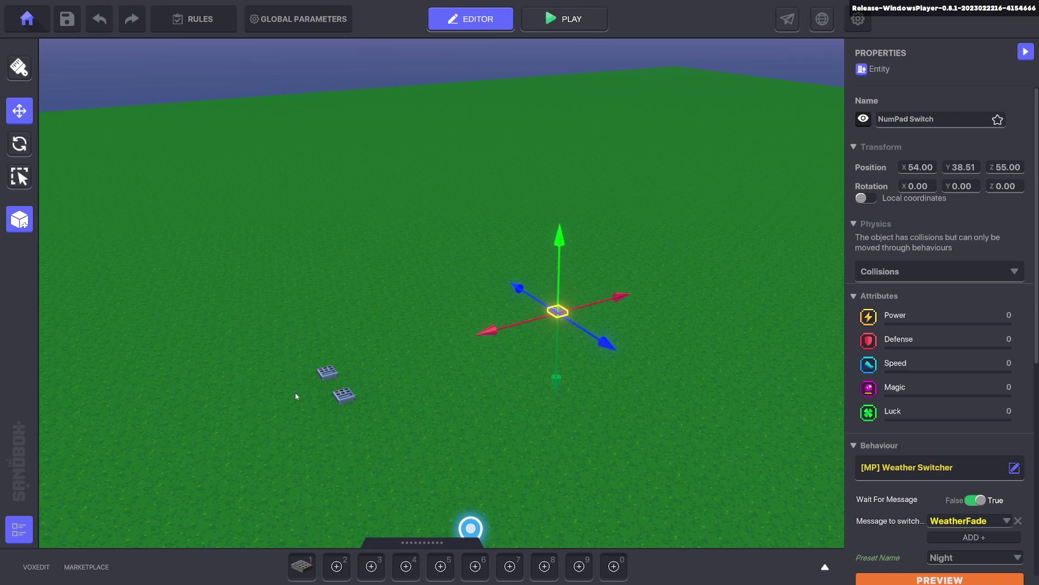
scroll(924, 420, "down", 3)
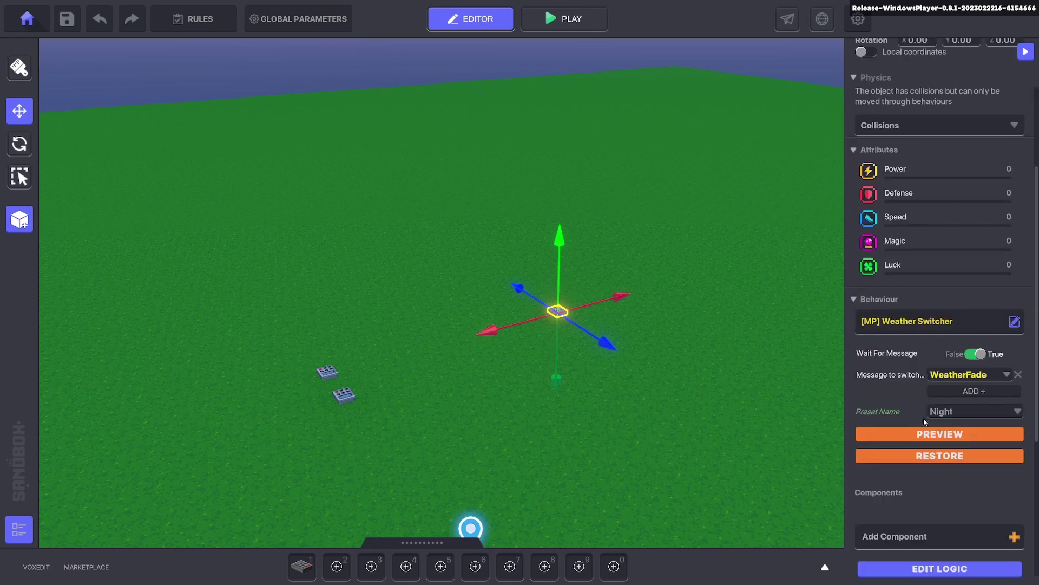
left_click(969, 409)
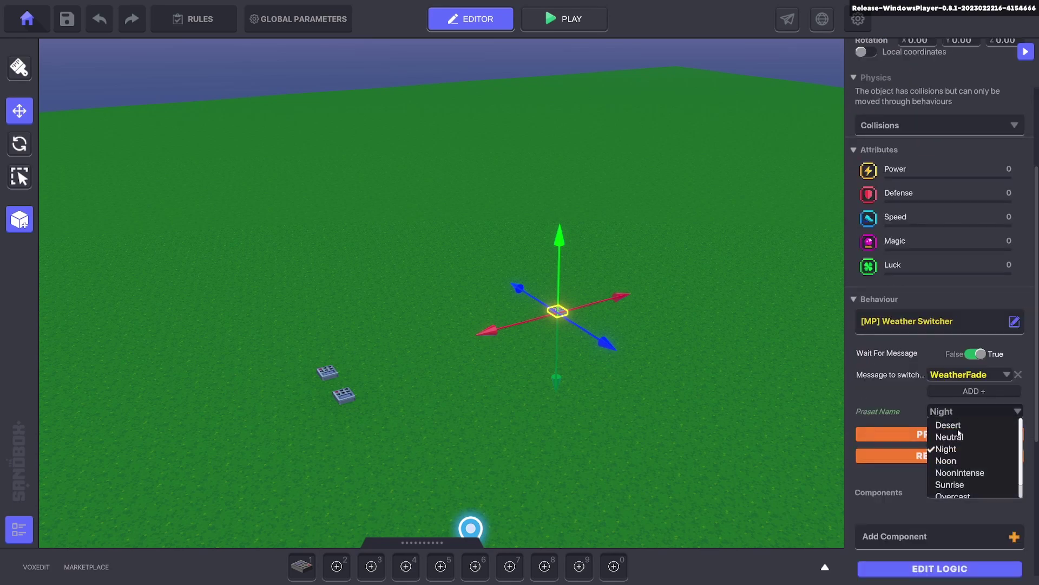
left_click(946, 461)
left_click(945, 435)
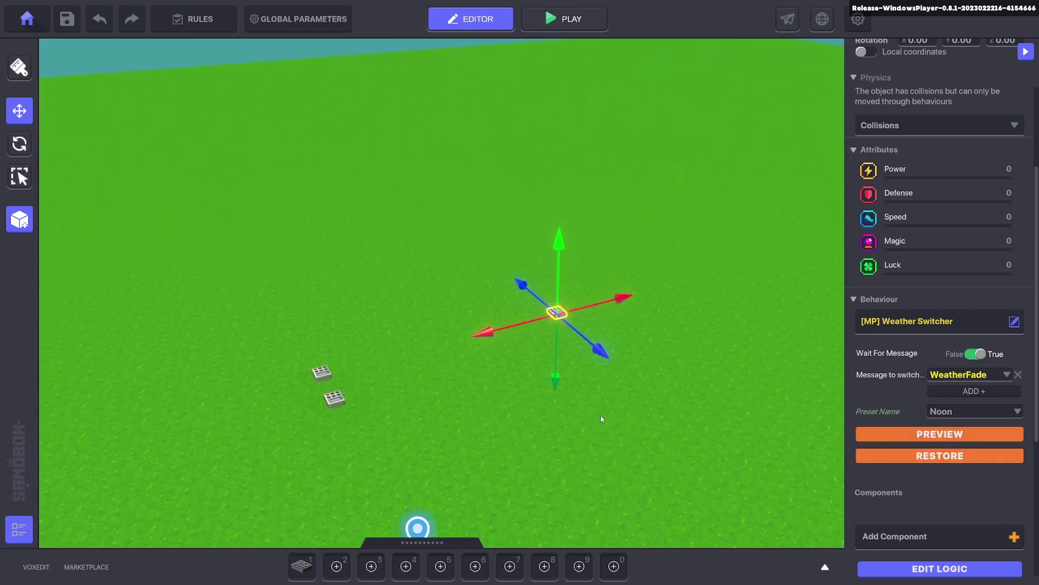
Duplicate the Speaker switch, place the copy beside the Noon Weather Switcher, and set its WeatherFade Time to 4.
left_click(342, 400)
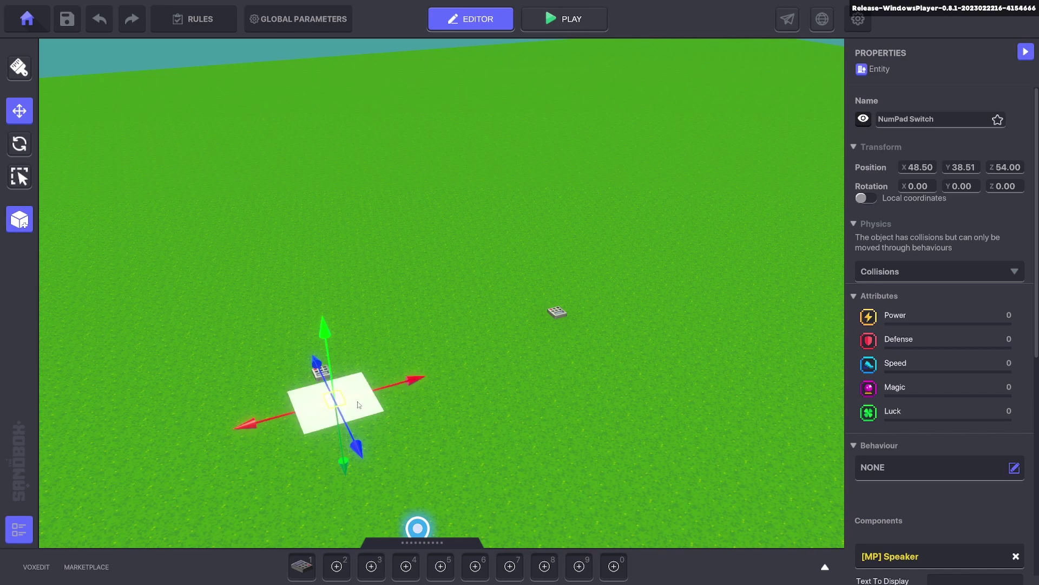
left_click_drag(400, 382, 649, 323)
scroll(944, 408, "down", 5)
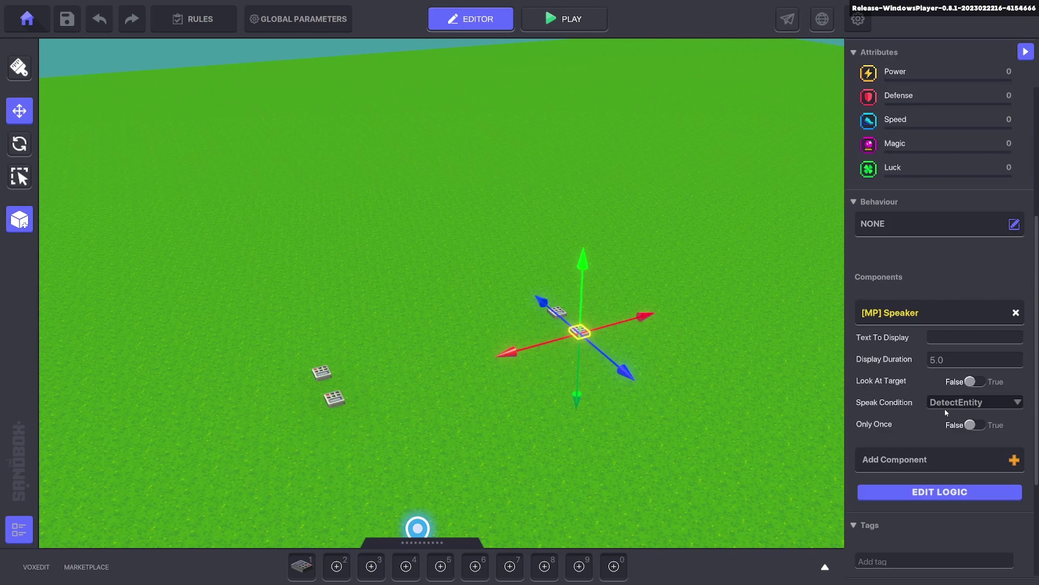
left_click(927, 493)
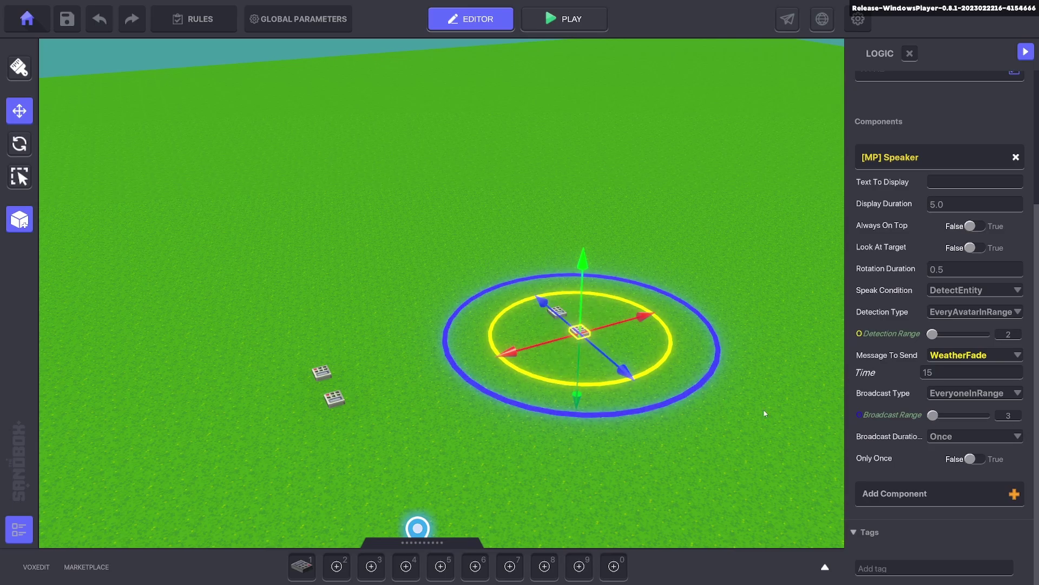
left_click(946, 375)
type("4")
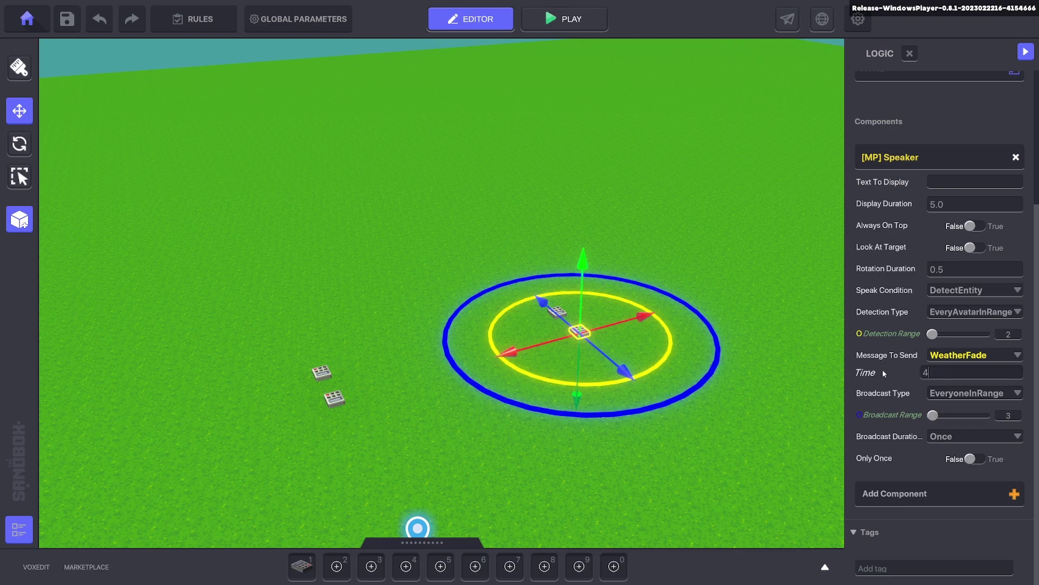
Set the original Speaker's WeatherFade Time to 4 in its logic settings.
left_click(333, 399)
scroll(962, 438, "down", 4)
left_click(928, 491)
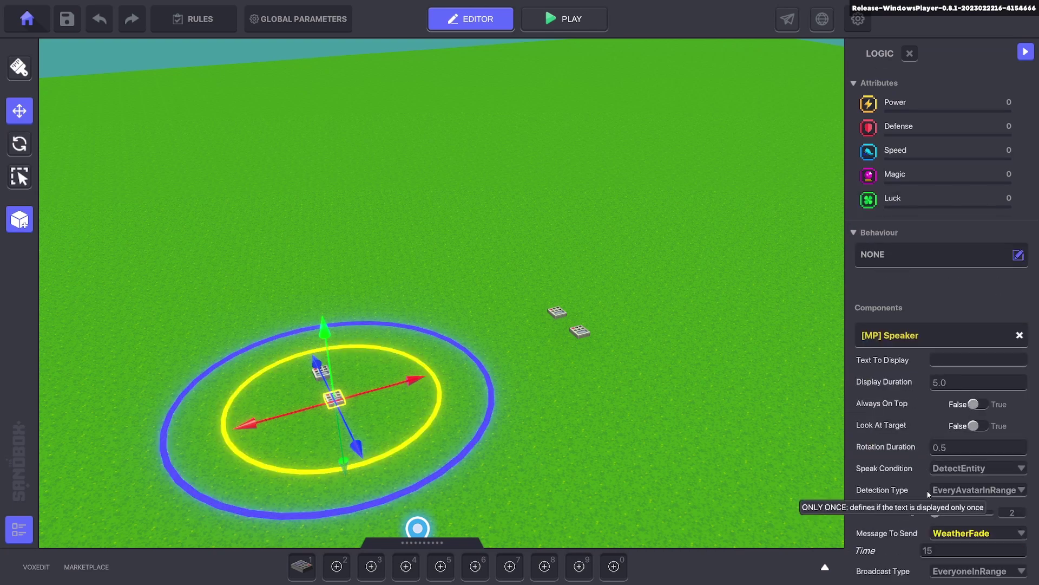
scroll(900, 505, "down", 3)
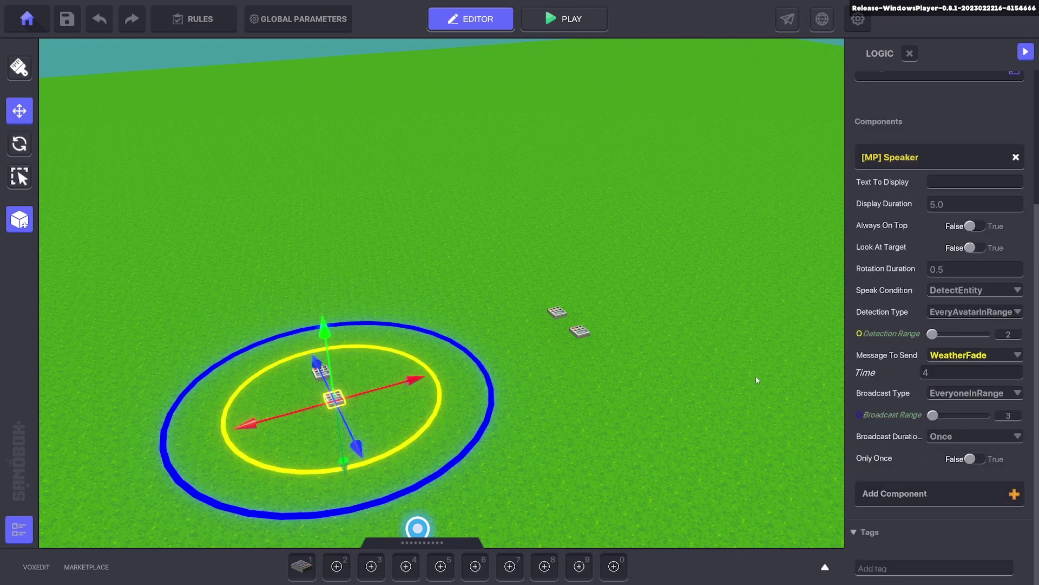
Play-test both switch pairs by walking the avatar between them to check the Night and Noon fades, and return to the editor.
left_click(740, 364)
key("ctrl+p")
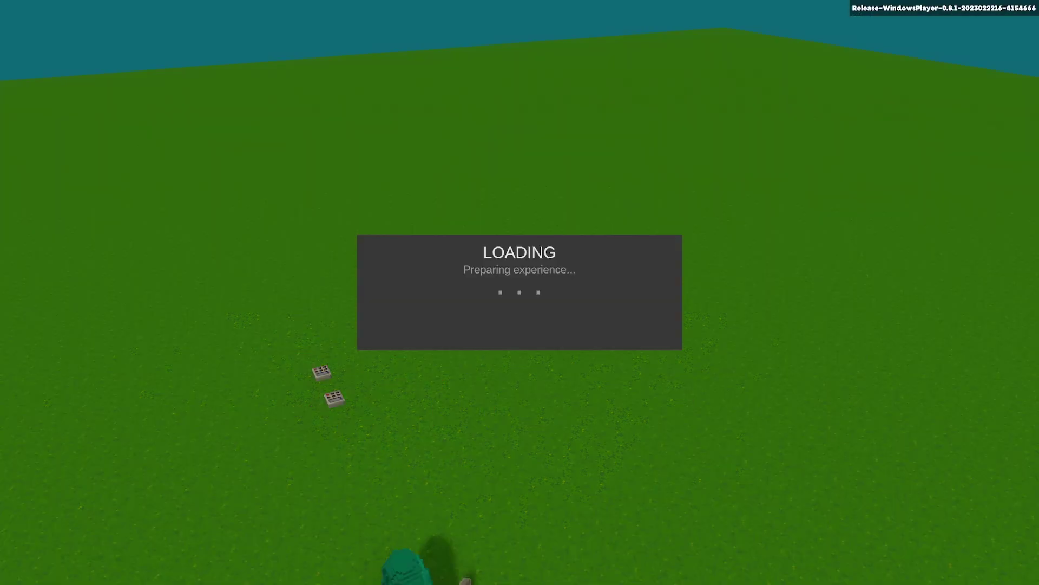
key("w")
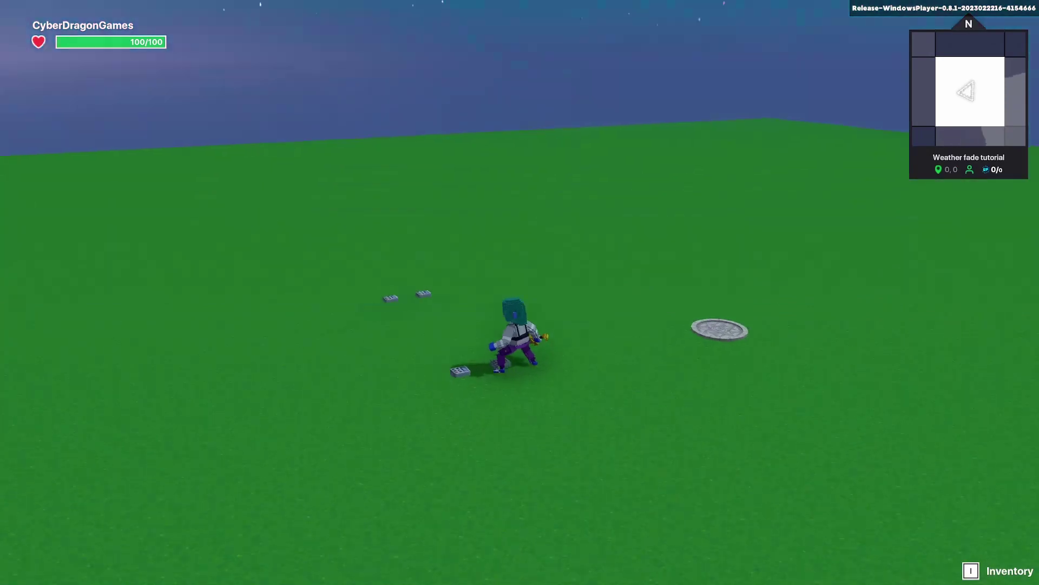
key("d")
key("w")
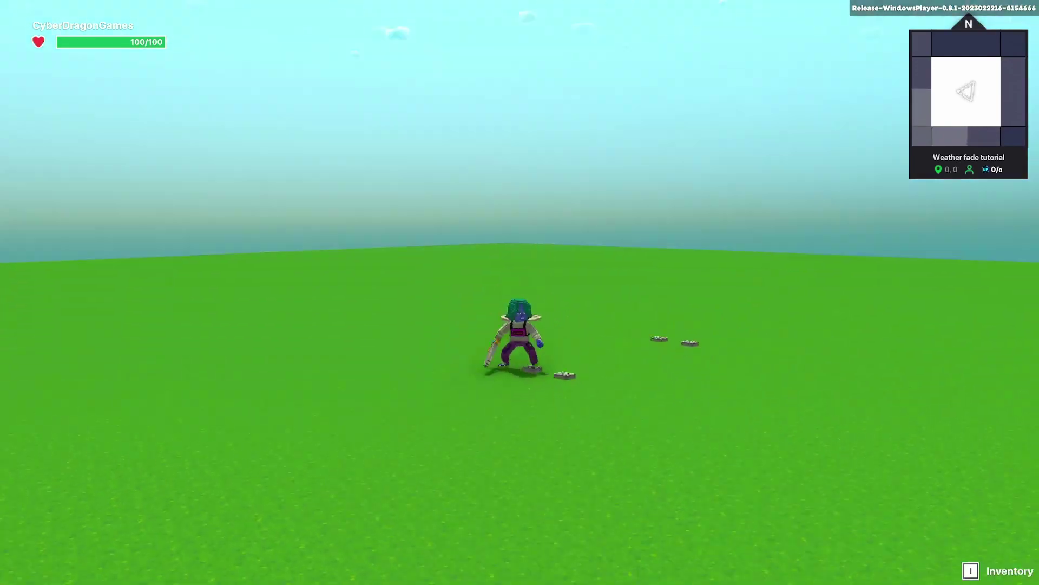
key("w")
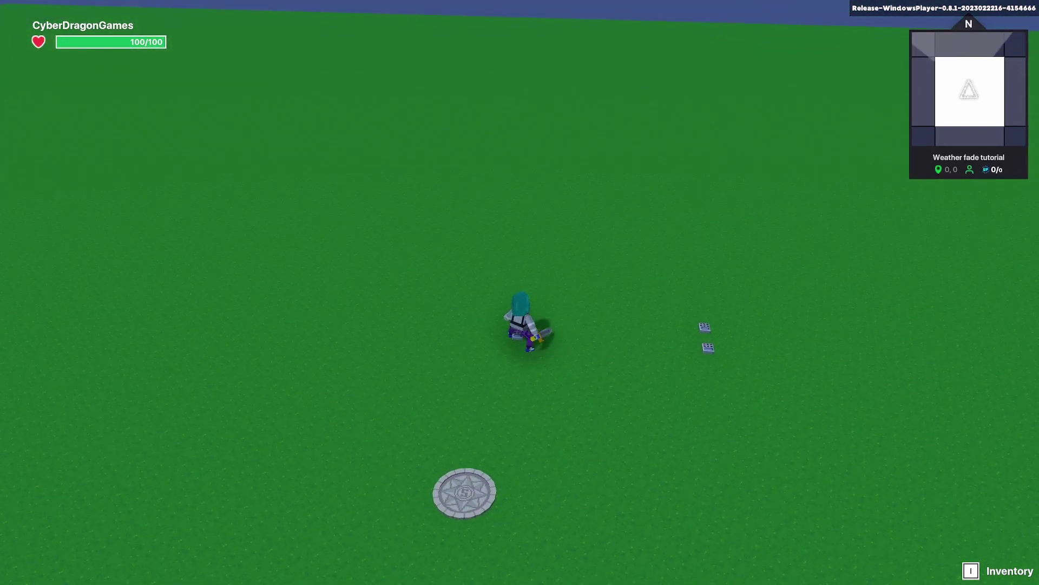
key("a")
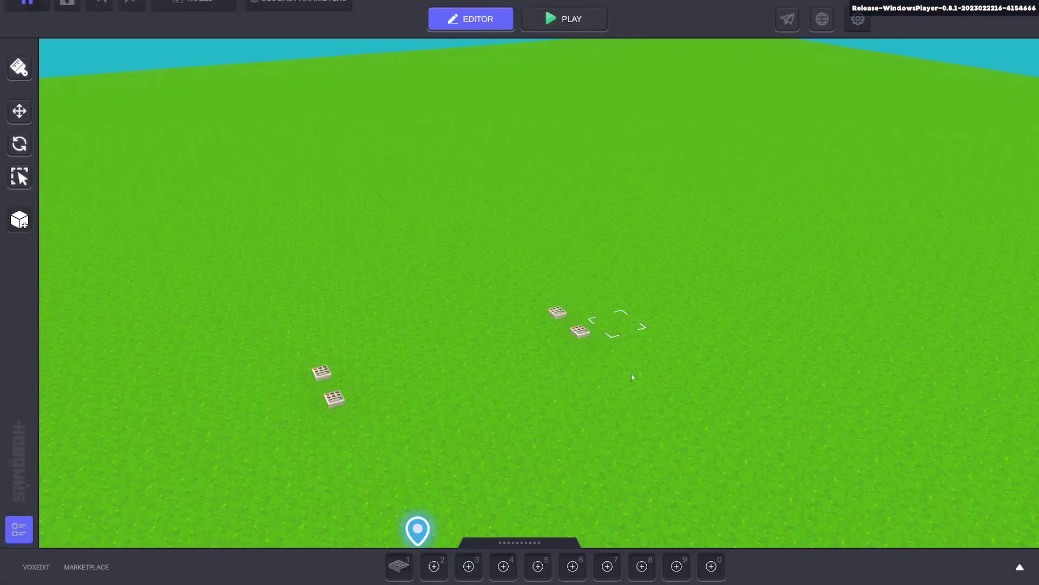
Open the logic settings of the Speaker switch in the switch pair nearest the camera.
left_click(341, 401)
scroll(965, 444, "down", 5)
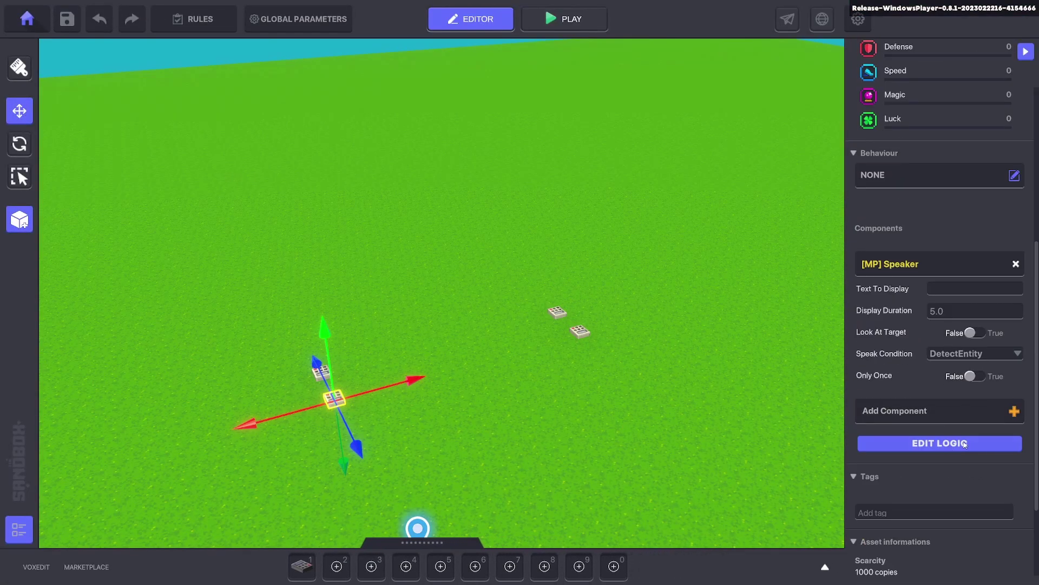
left_click(976, 448)
scroll(963, 357, "down", 2)
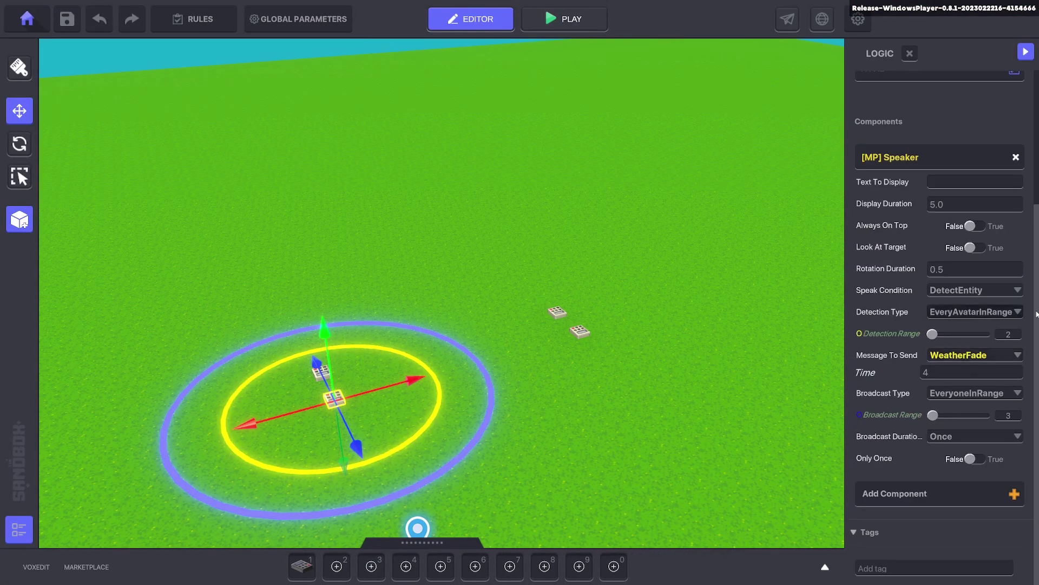
Try the WaitForMessage speak condition with Interact as the required message, and return the condition to DetectEntity.
left_click(996, 290)
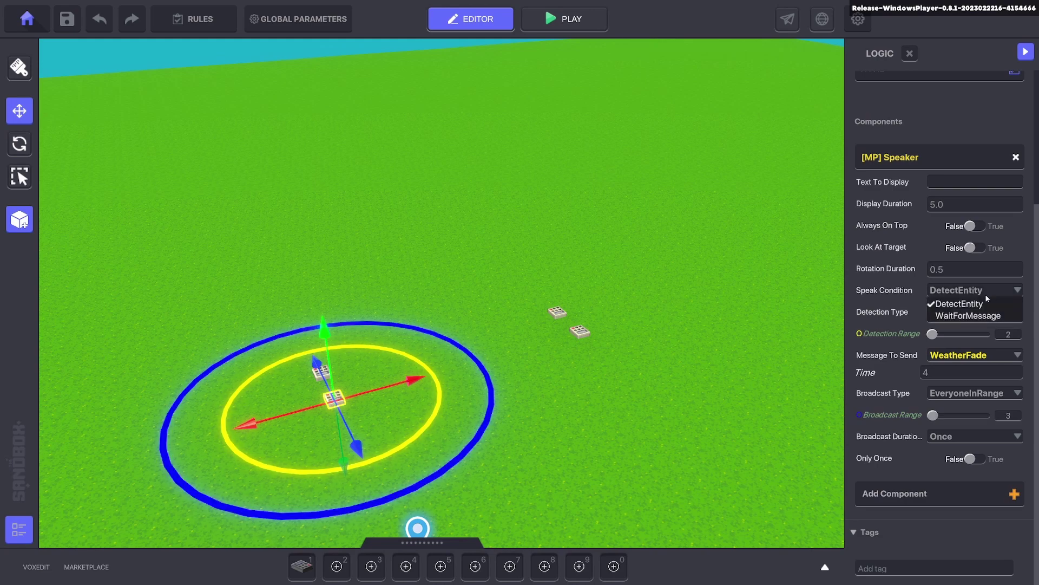
left_click(958, 315)
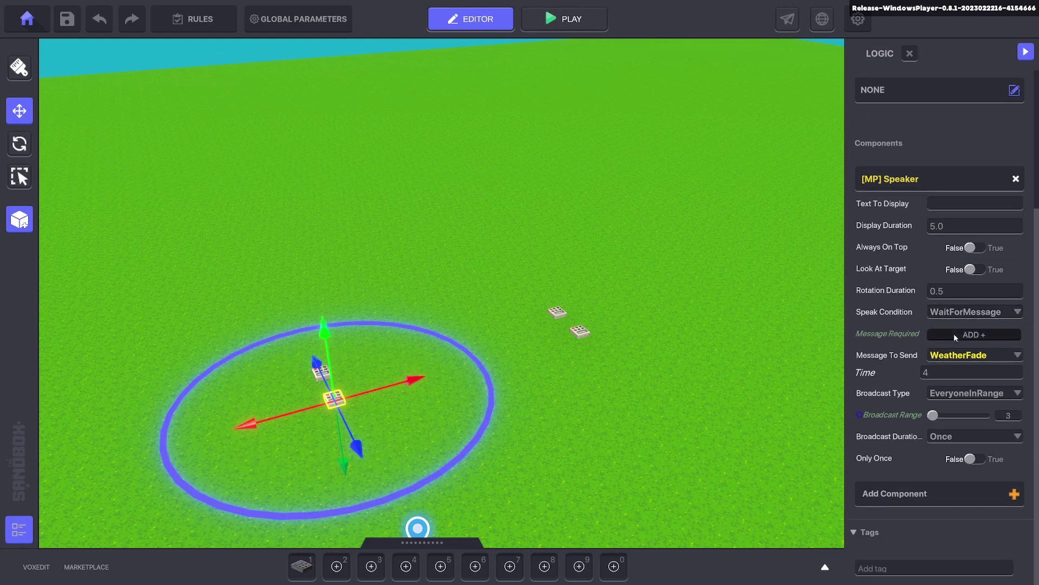
left_click(954, 334)
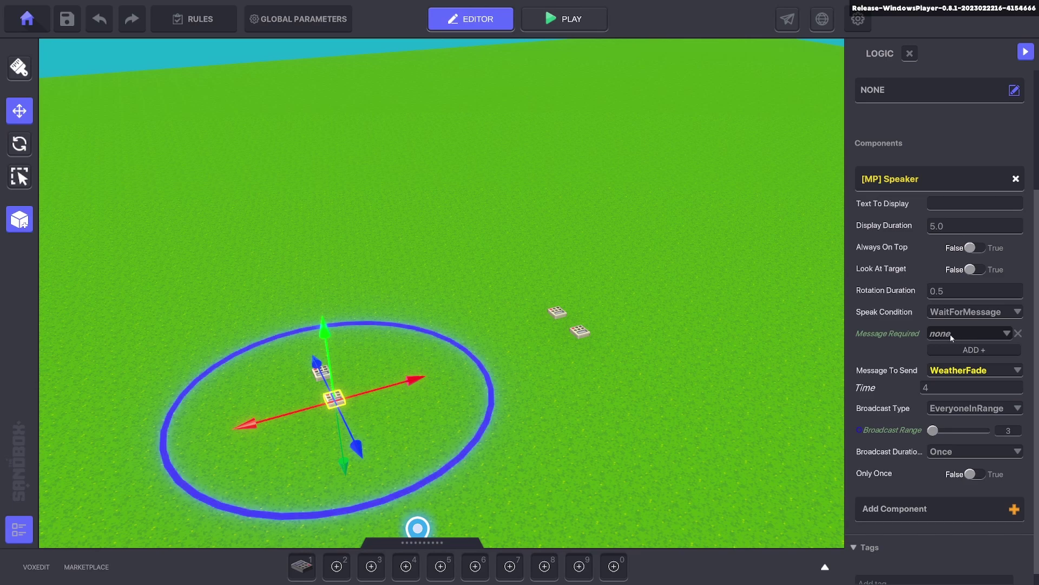
left_click(952, 337)
type("Inte")
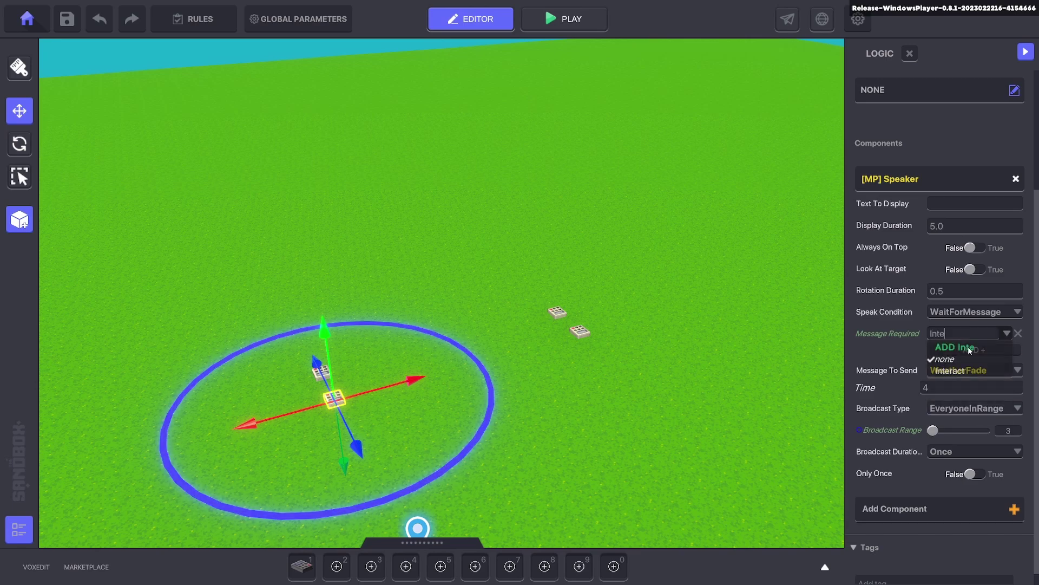
type("ract")
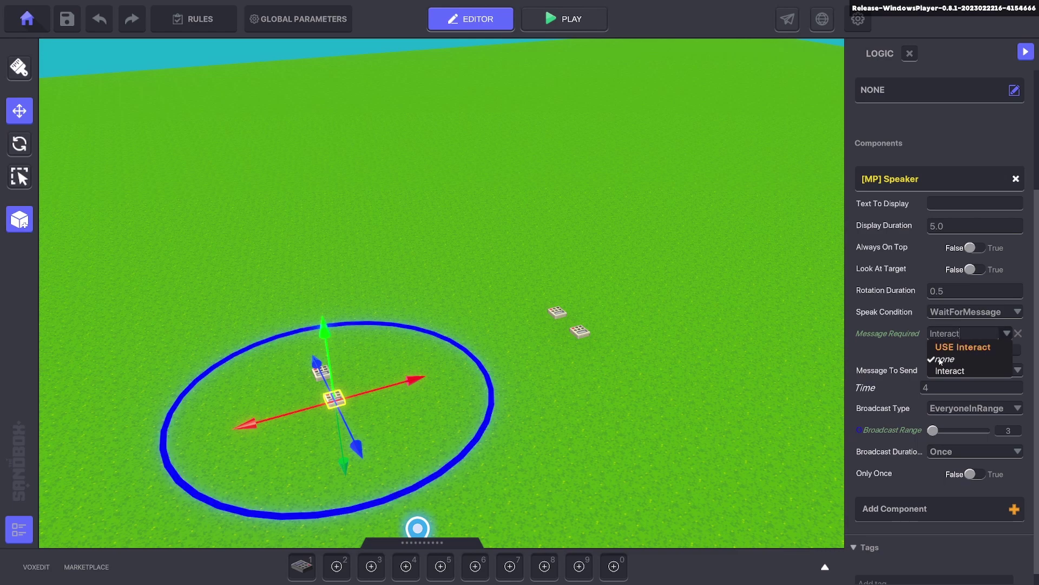
left_click(969, 347)
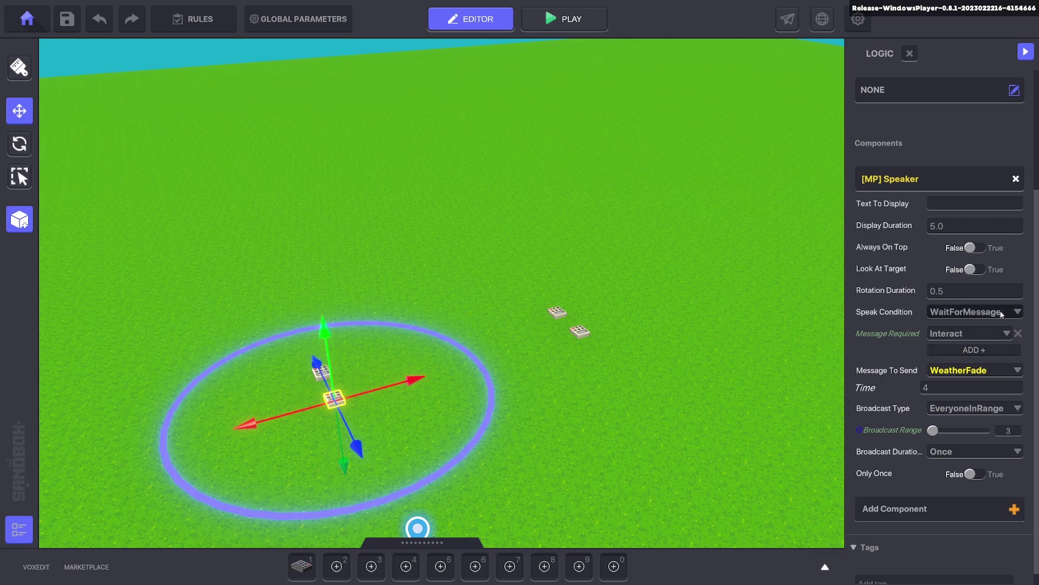
left_click(950, 312)
left_click(959, 325)
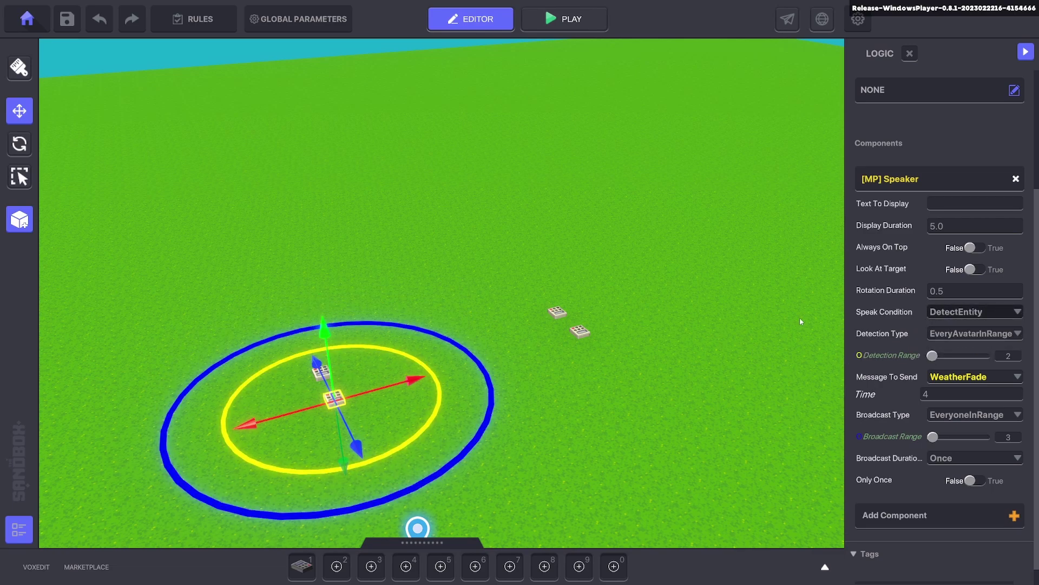
Set this Speaker's condition to WaitForMessage and add W1 as its required message.
scroll(942, 335, "down", 1)
left_click(968, 290)
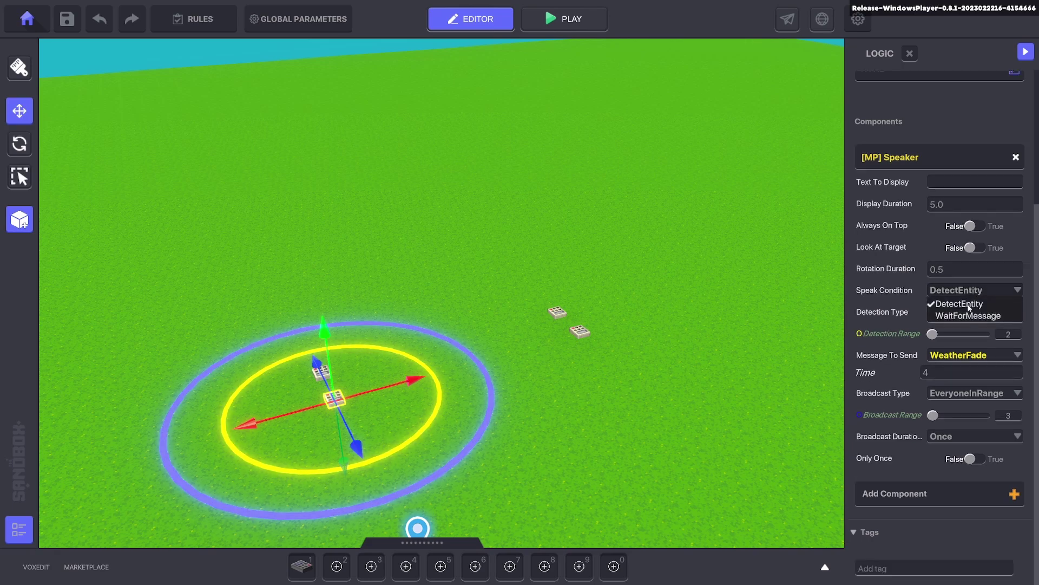
left_click(957, 315)
left_click(953, 318)
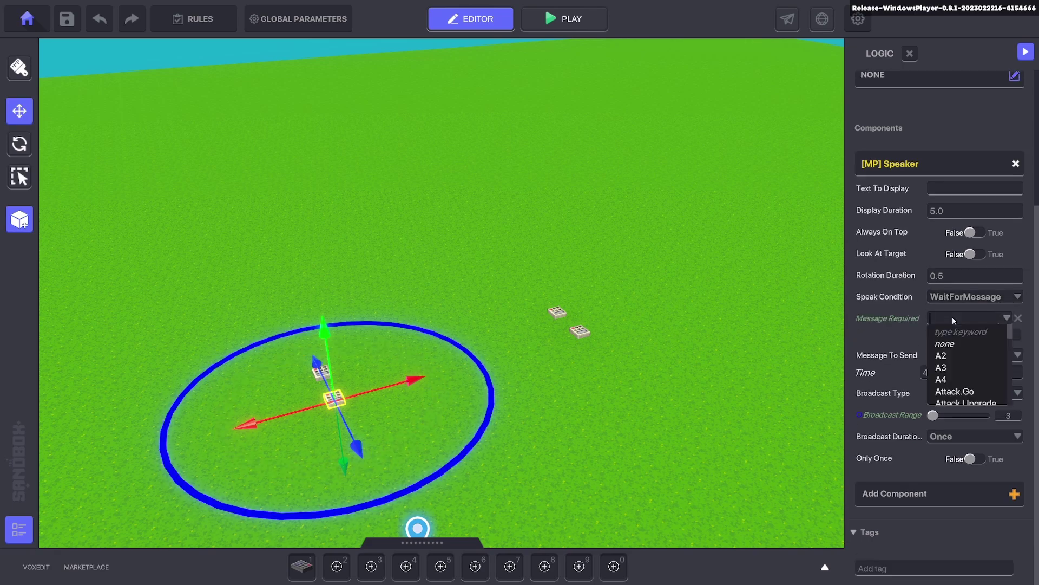
type("W1")
left_click(977, 333)
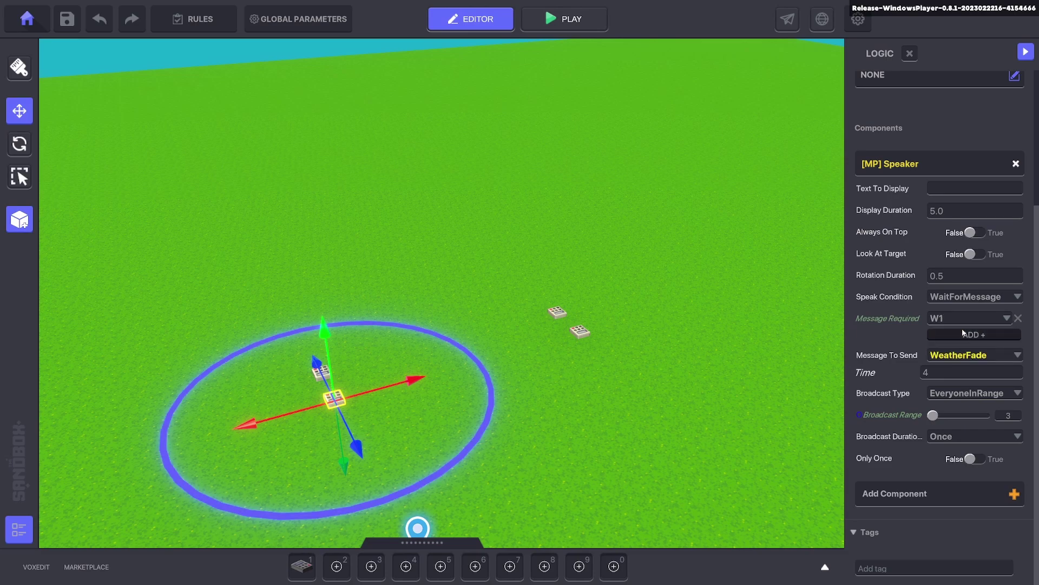
Set the other pair's Speaker switch to WaitForMessage in its logic settings and add W2 as its required message.
left_click(580, 331)
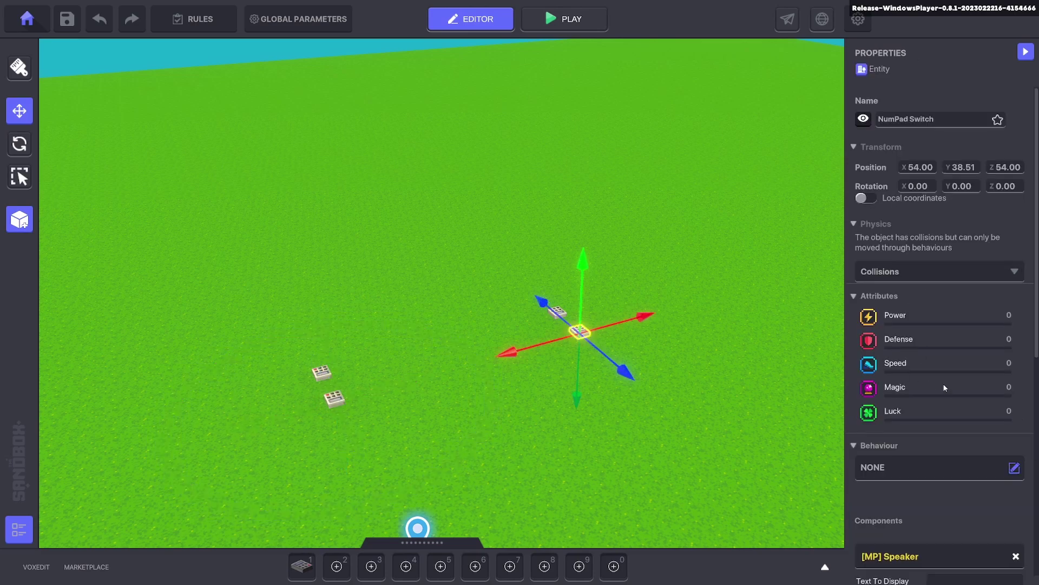
scroll(931, 411, "down", 5)
left_click(924, 442)
scroll(924, 441, "down", 3)
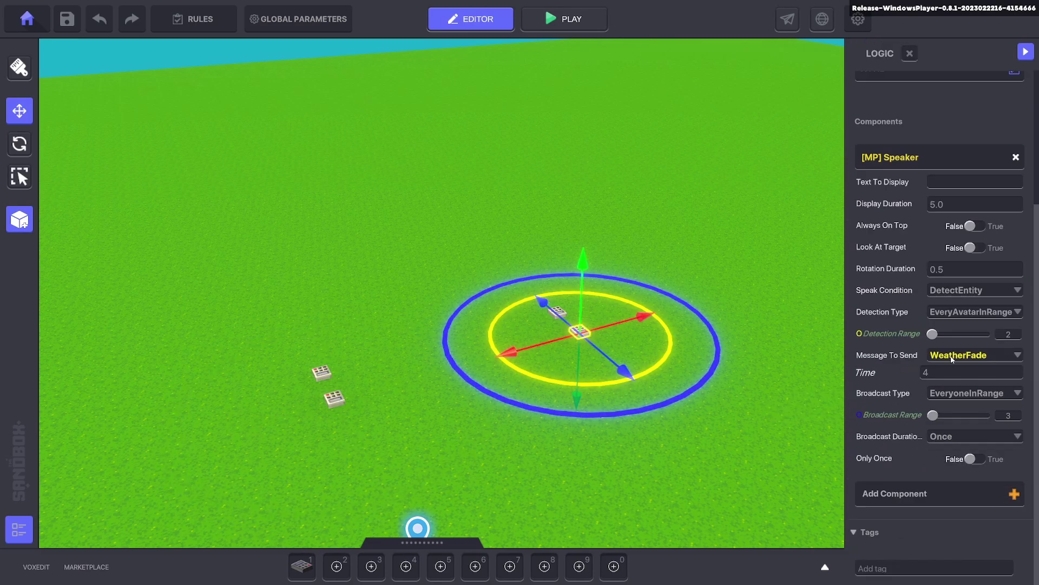
left_click(985, 294)
left_click(949, 314)
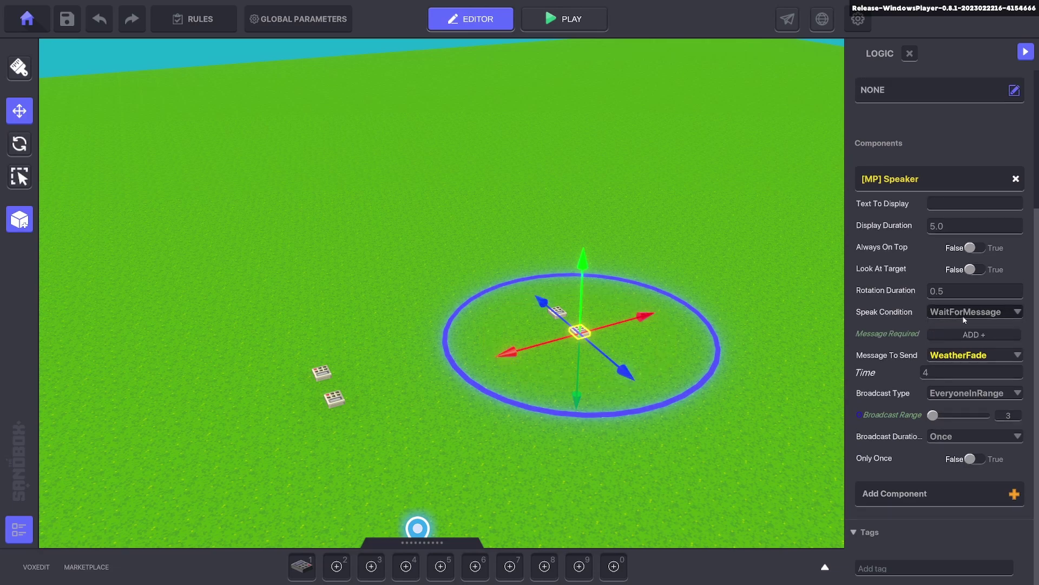
left_click(949, 335)
type("W2")
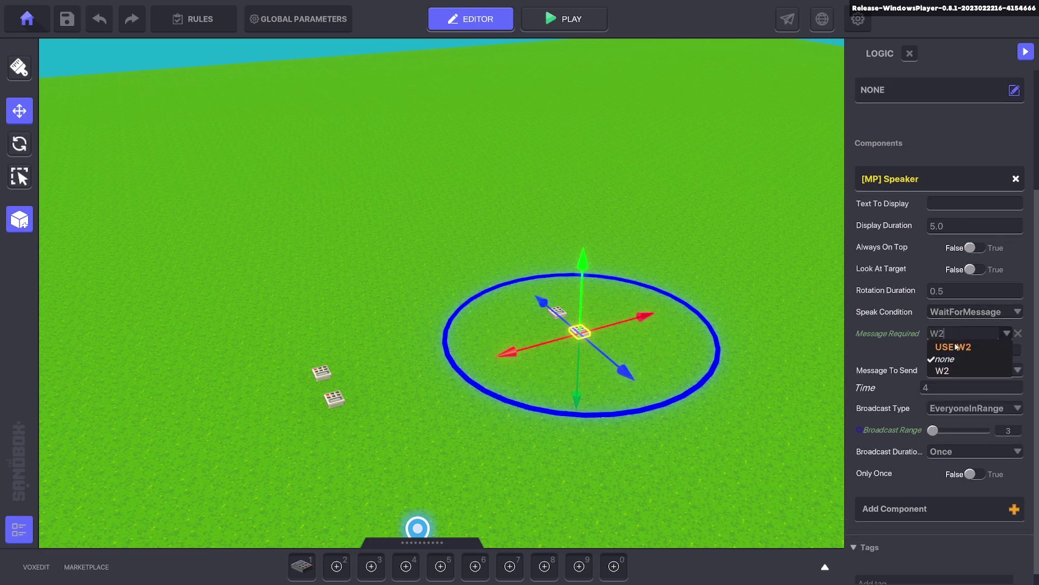
left_click(955, 348)
Place a new NumPad Switch on the grass apart from the two existing switch pairs.
scroll(801, 373, "down", 3)
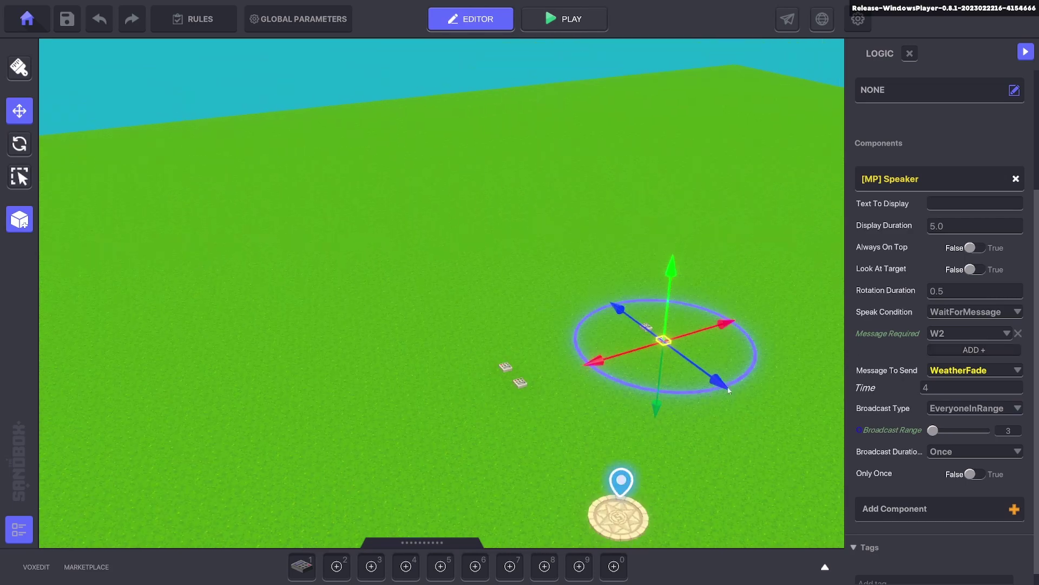
left_click(648, 413)
left_click(301, 565)
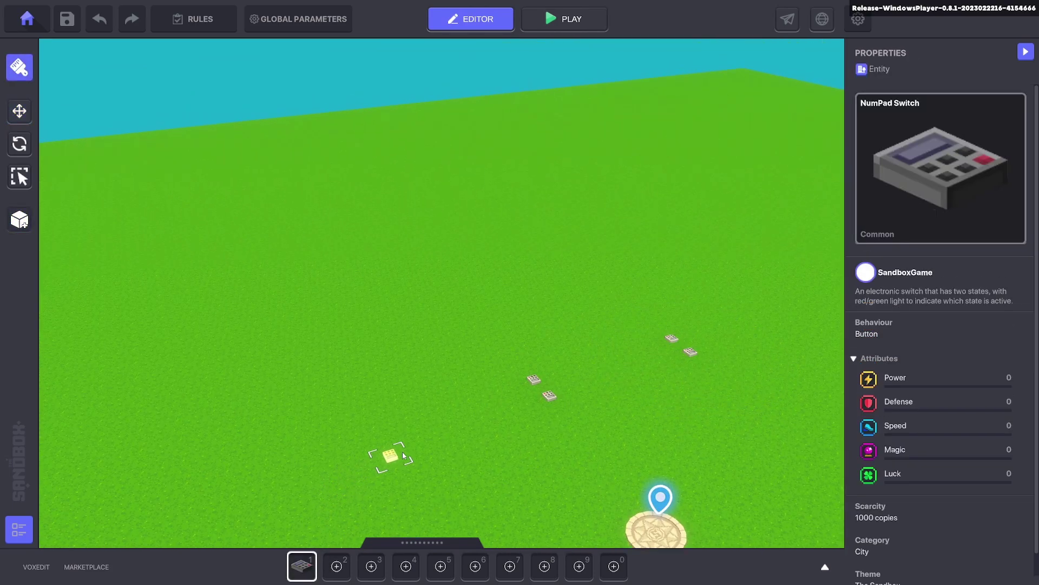
left_click(20, 111)
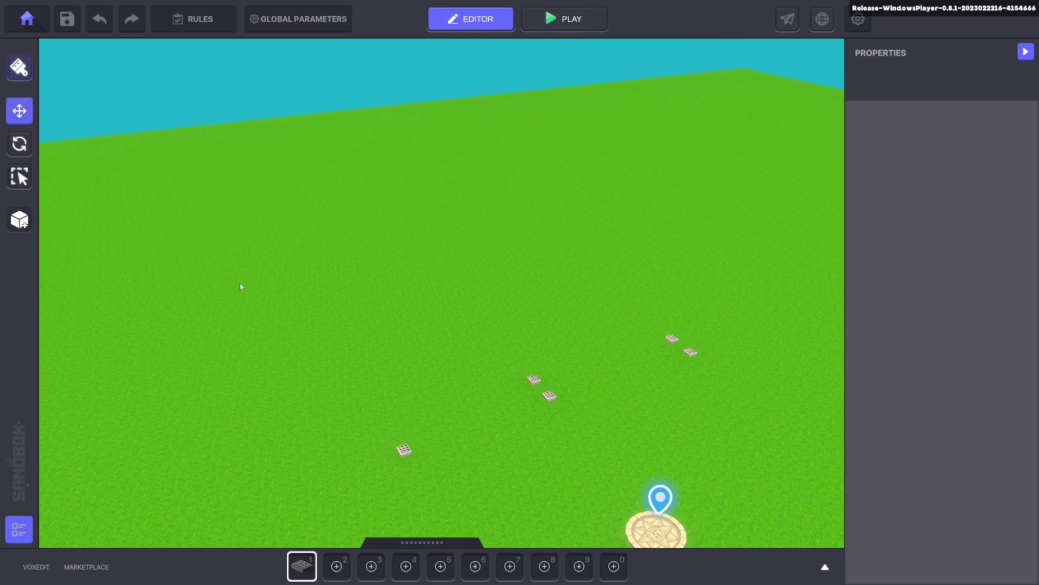
Clear the new NumPad Switch's Button behaviour and assign the Timed Events behaviour instead.
left_click(408, 460)
left_click(940, 469)
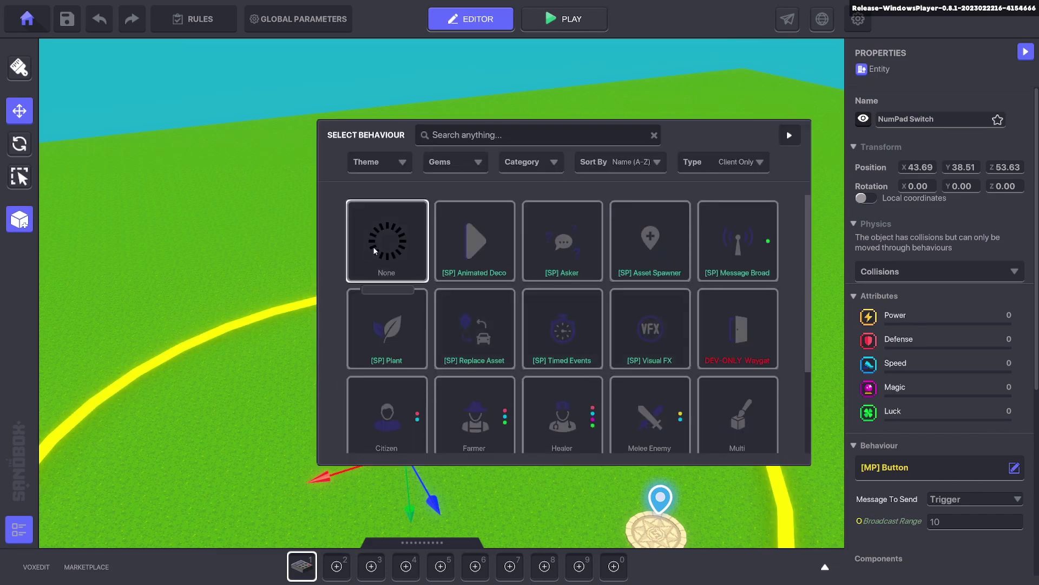
left_click(374, 250)
left_click(917, 463)
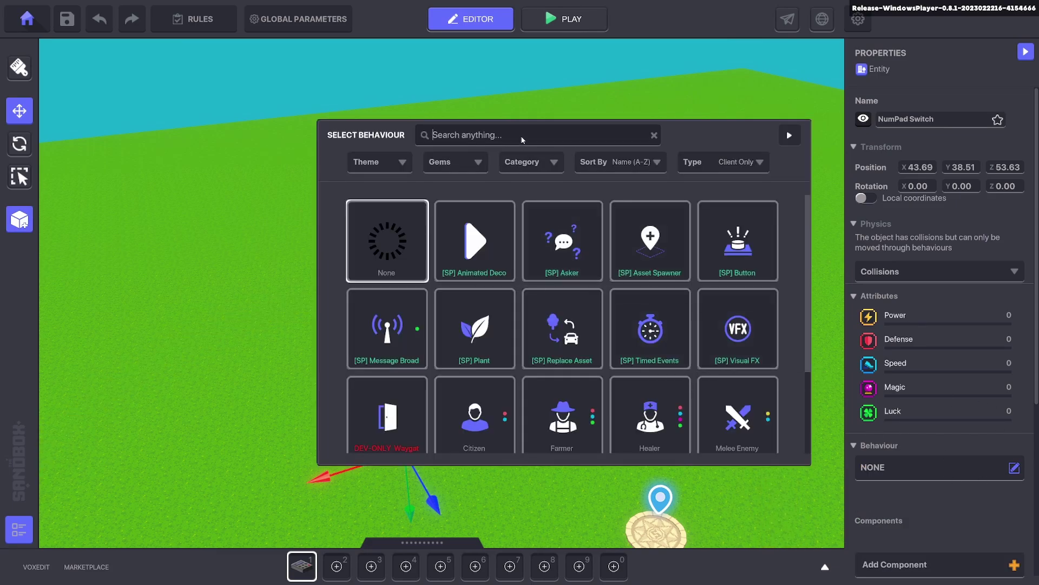
type("tim")
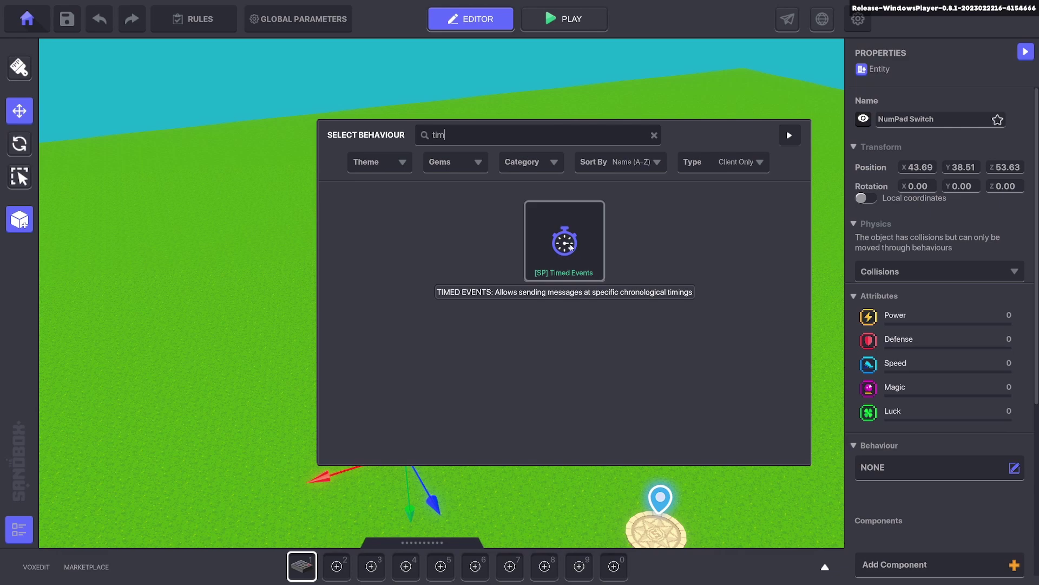
left_click(600, 255)
Turn on Reset for the Timed Events behaviour and keep Wait For Message off.
scroll(950, 373, "down", 5)
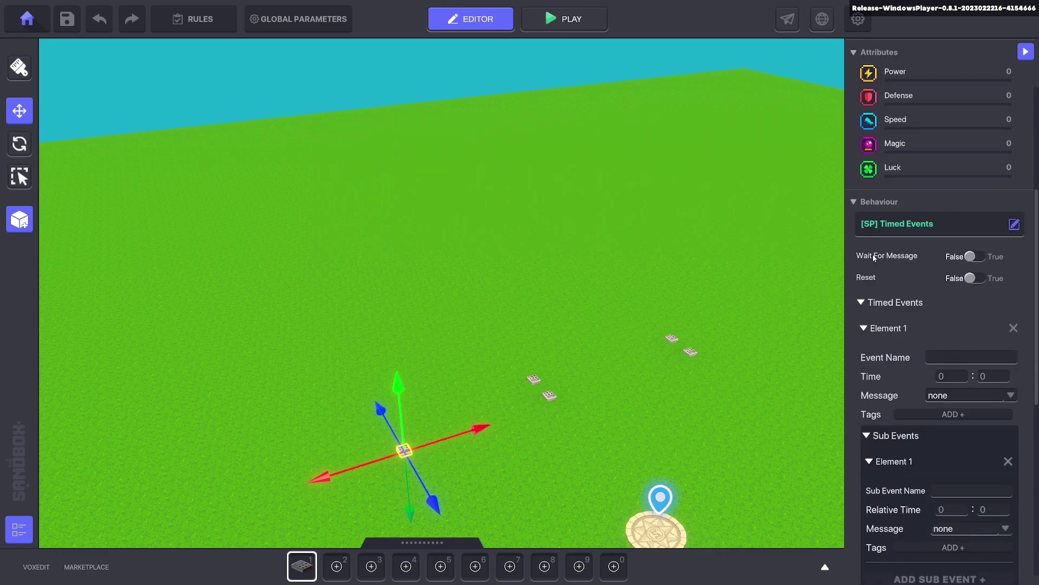
left_click(974, 256)
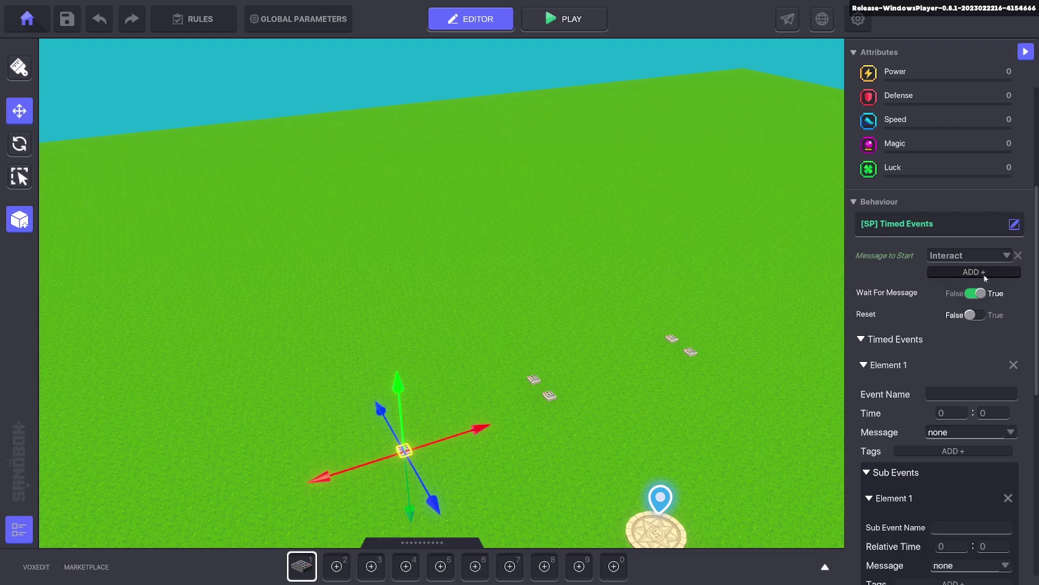
left_click(982, 295)
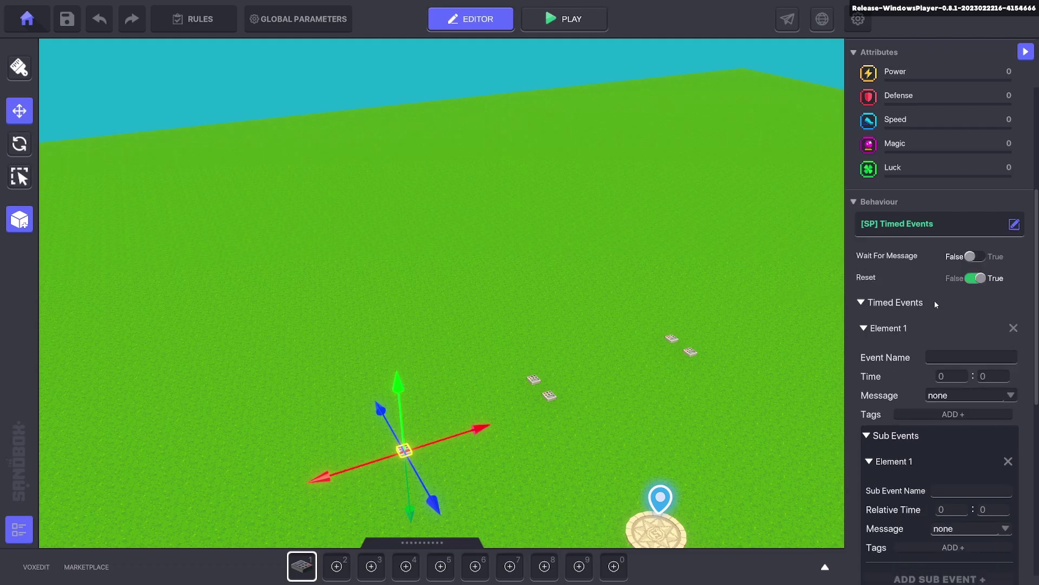
Make the first timed event send message W1 at time 0:4.
scroll(934, 301, "down", 5)
scroll(940, 342, "up", 4)
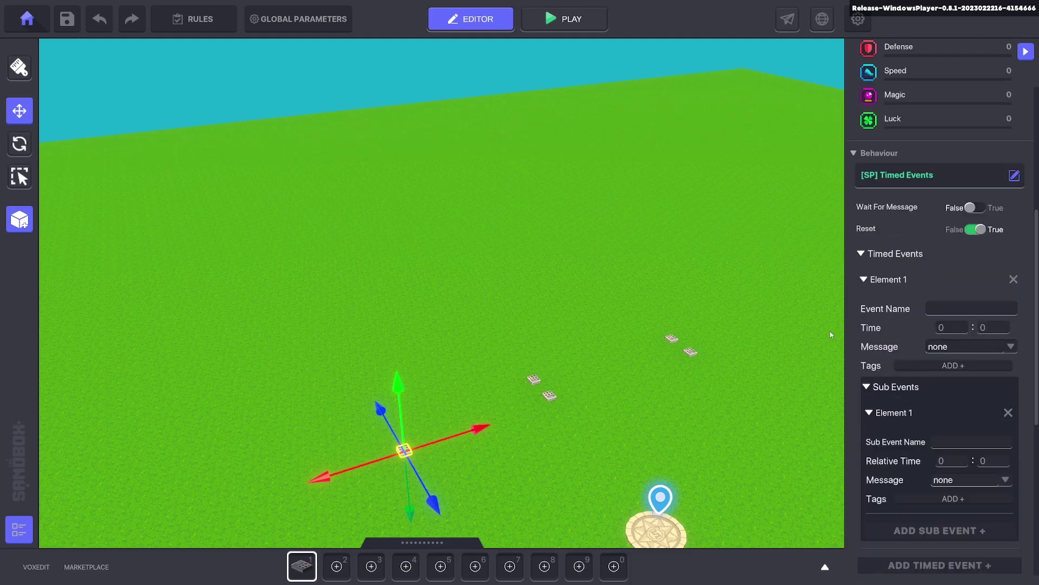
scroll(919, 265, "down", 2)
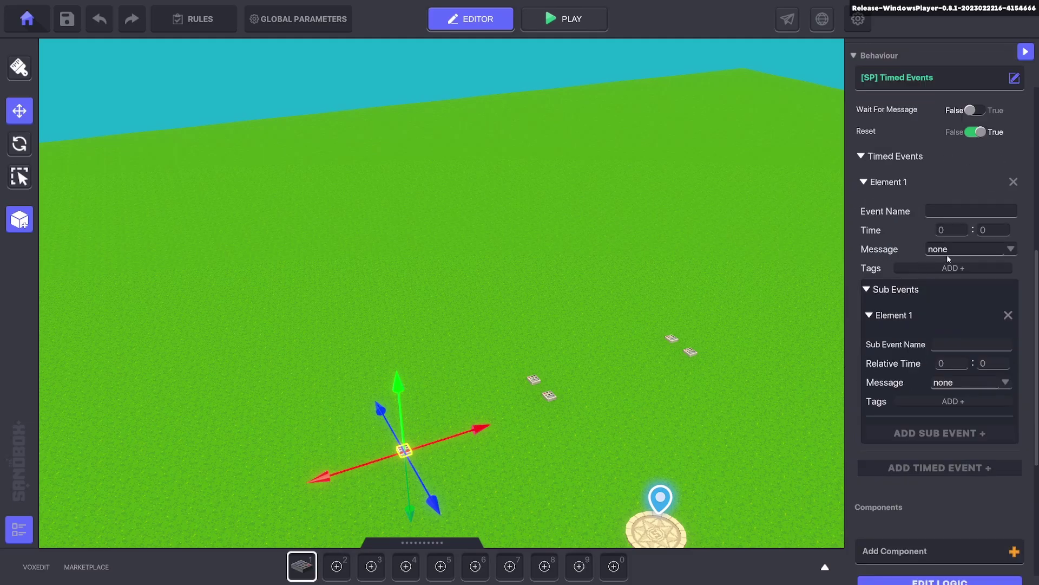
type("W1")
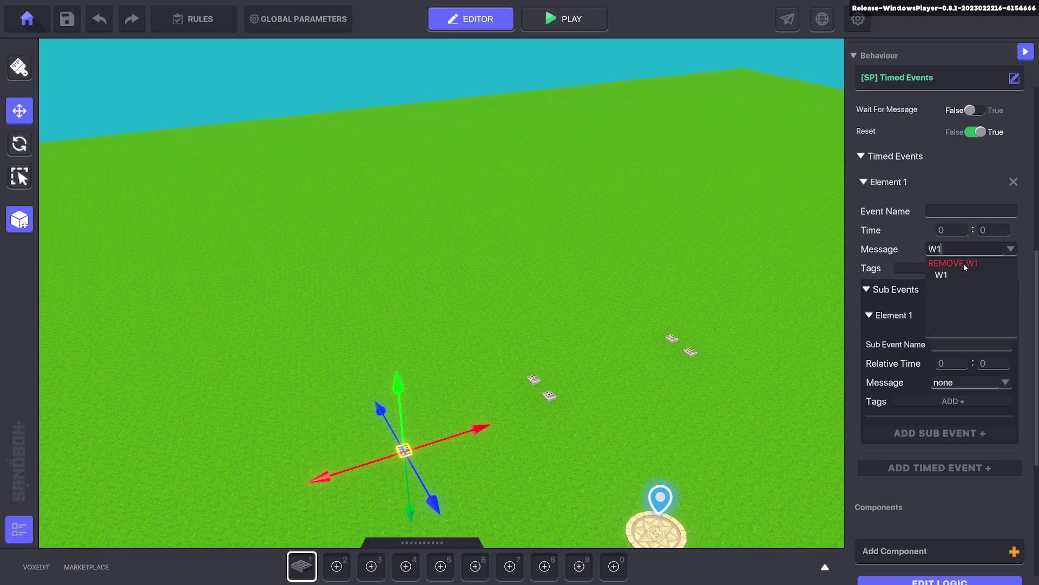
left_click(943, 274)
left_click(987, 232)
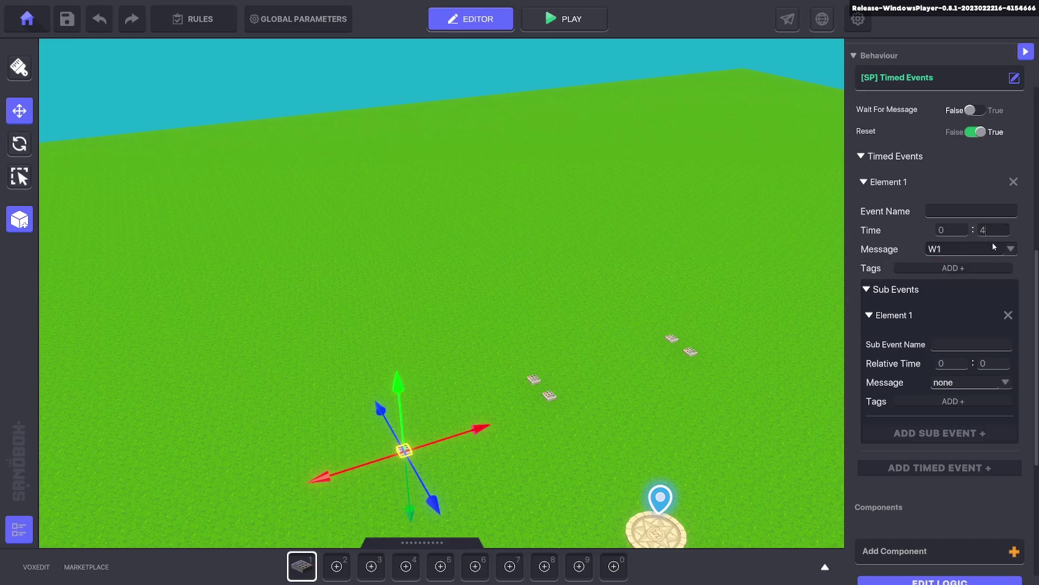
type("4")
key("Return")
Add a second timed event that sends message W2 at time 0:08, and review both events.
left_click(917, 467)
scroll(918, 444, "down", 5)
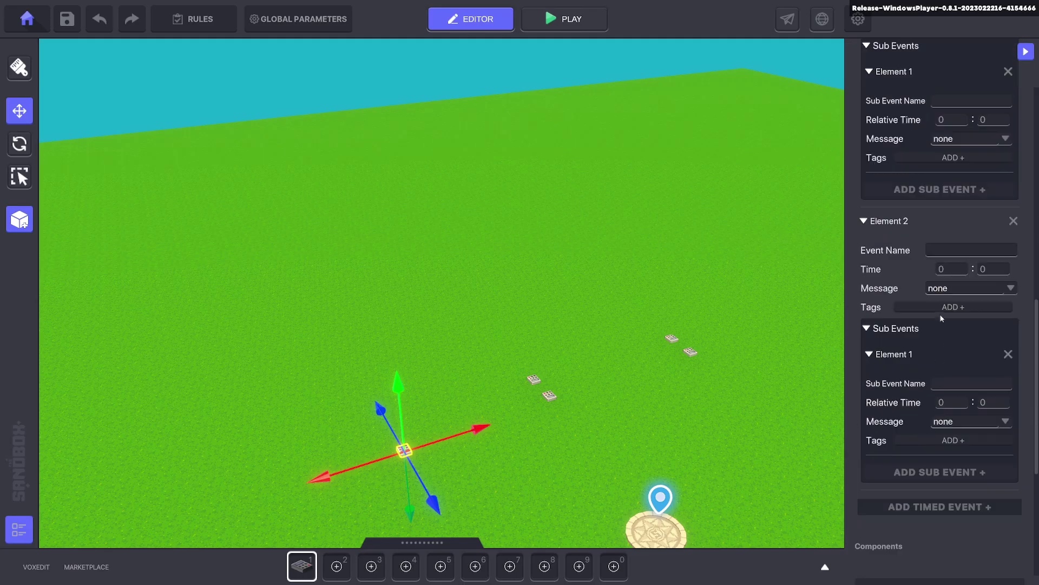
left_click(945, 293)
type("W2")
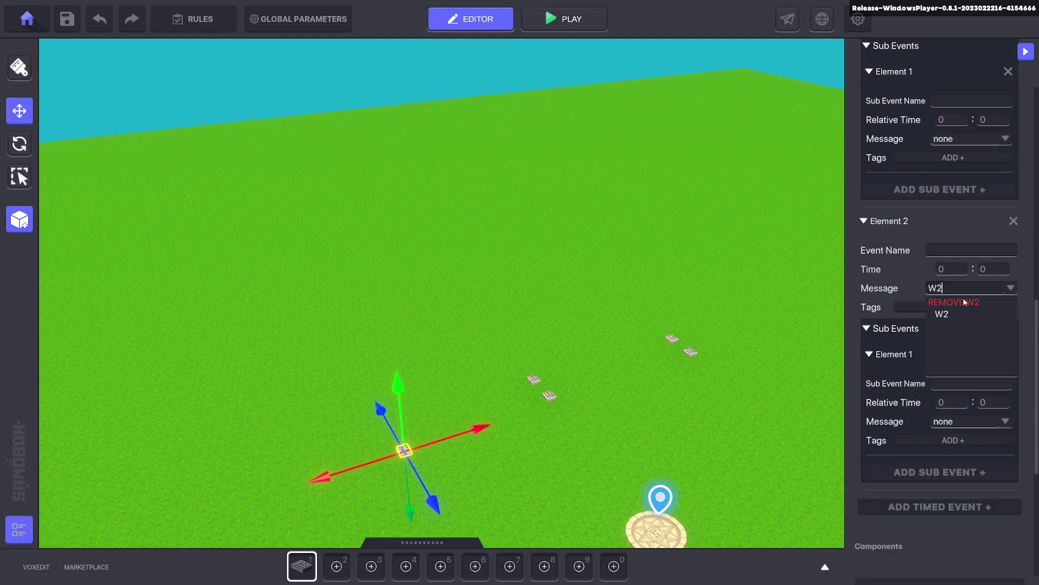
left_click(945, 314)
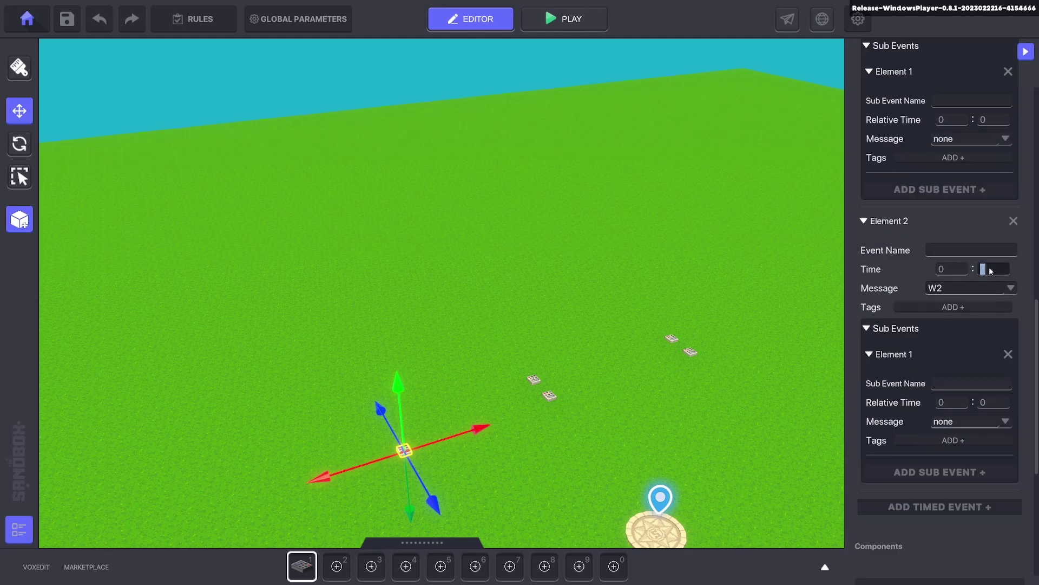
scroll(903, 240, "up", 5)
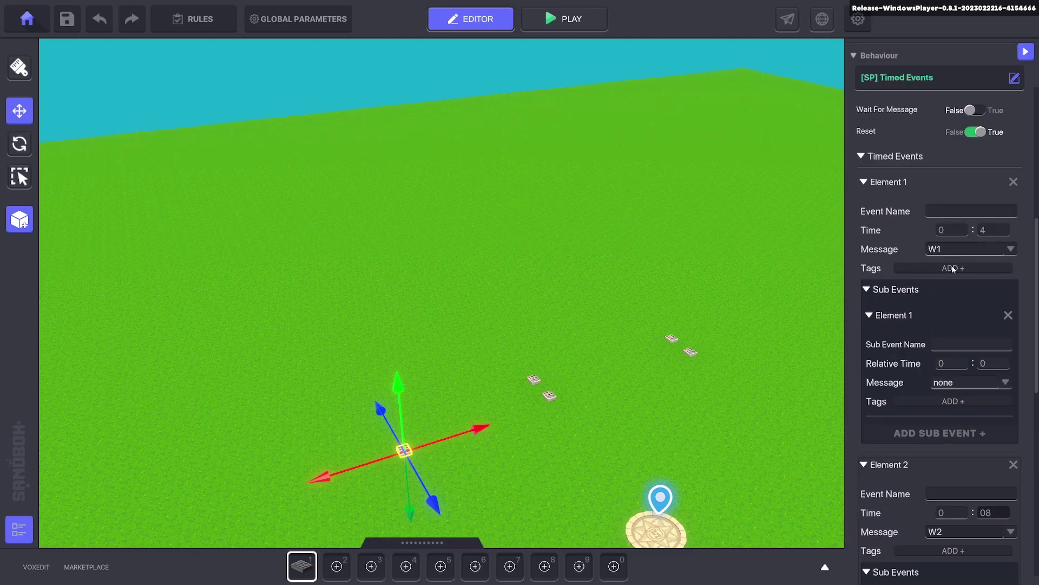
scroll(946, 264, "down", 5)
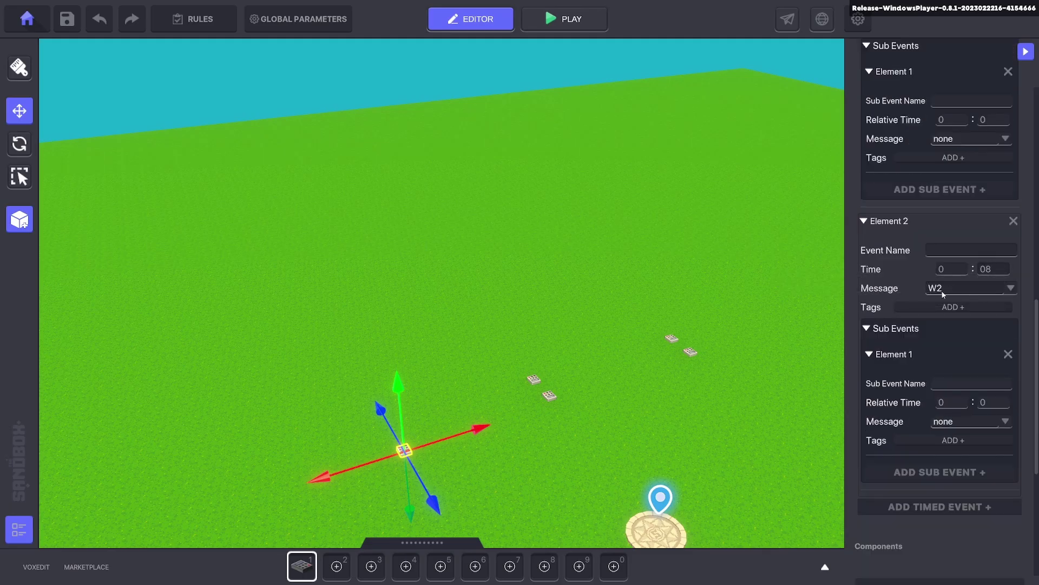
scroll(951, 360, "up", 6)
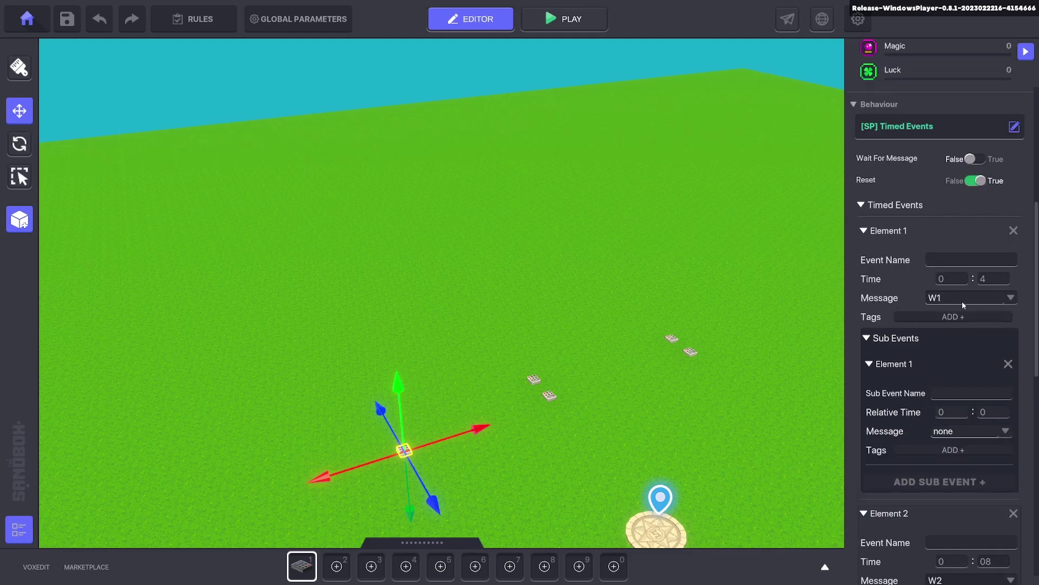
Play-test the experience to watch the weather fade automatically with the timed events.
left_click(709, 316)
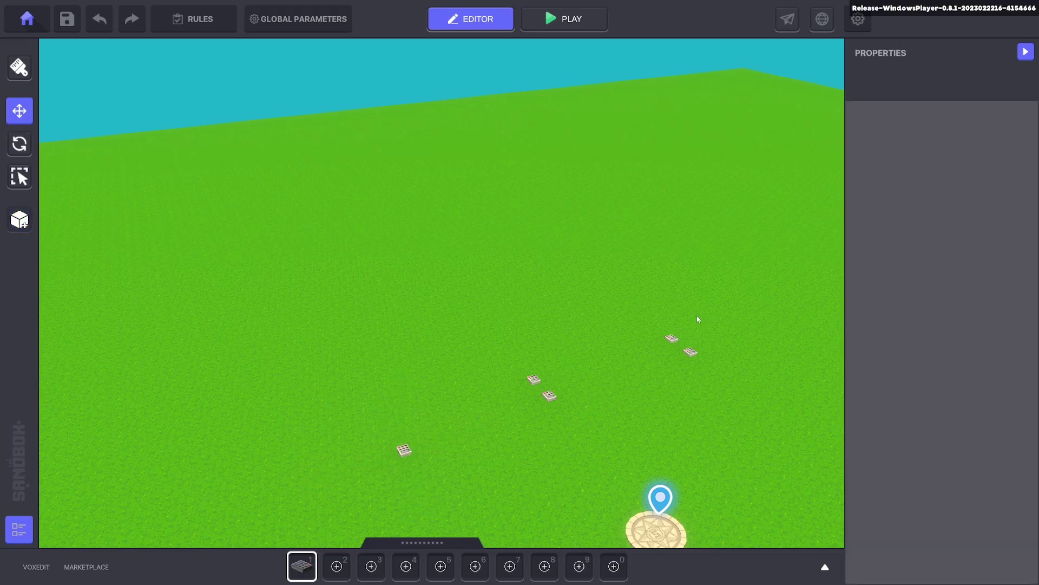
key("ctrl+p")
key("s")
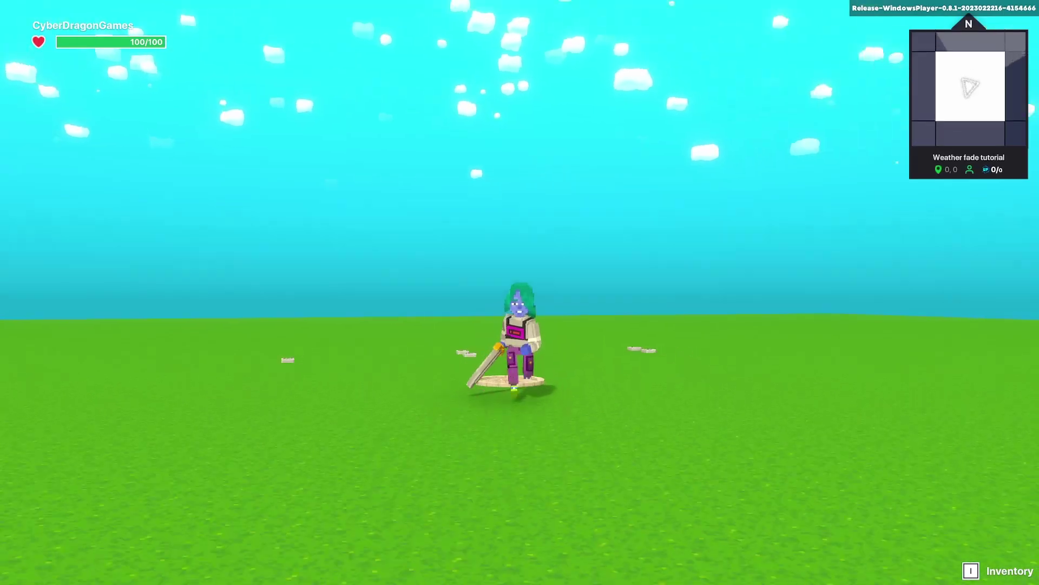
scroll(520, 292, "down", 5)
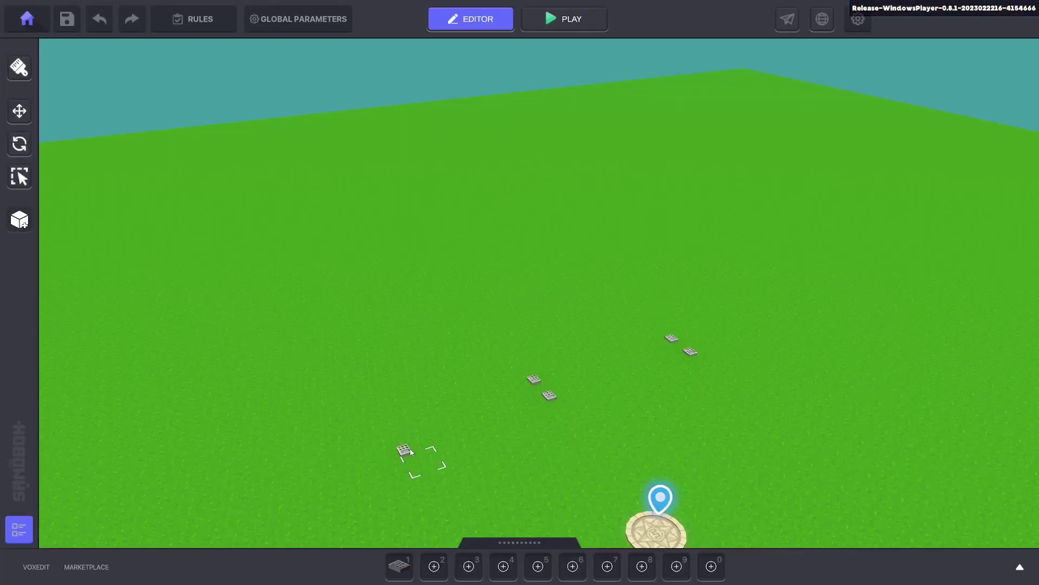
On the Timed Events switch, set the first event's time to 05:00 and the second event's seconds to 00.
left_click(404, 449)
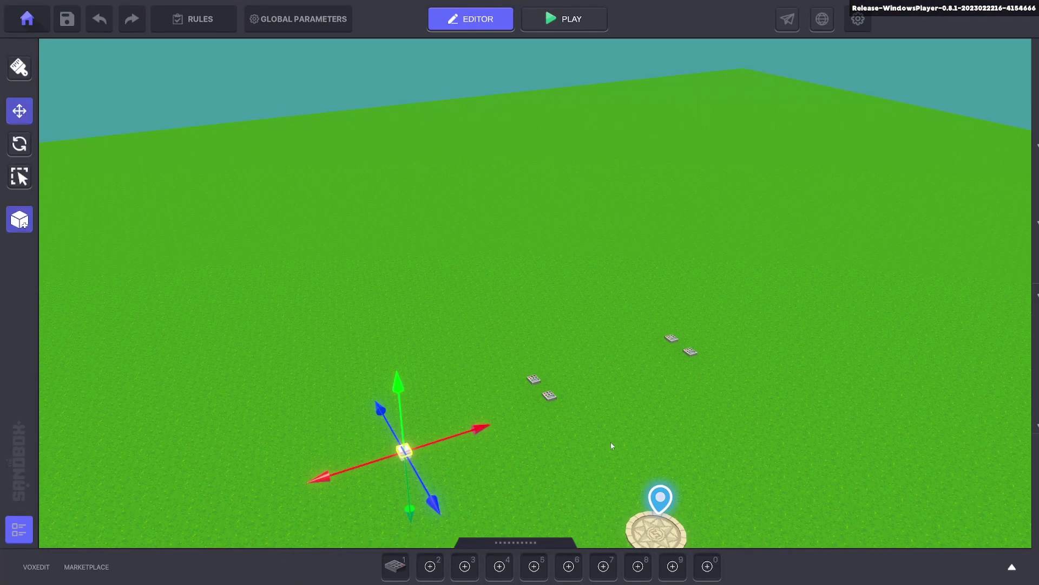
scroll(939, 405, "down", 3)
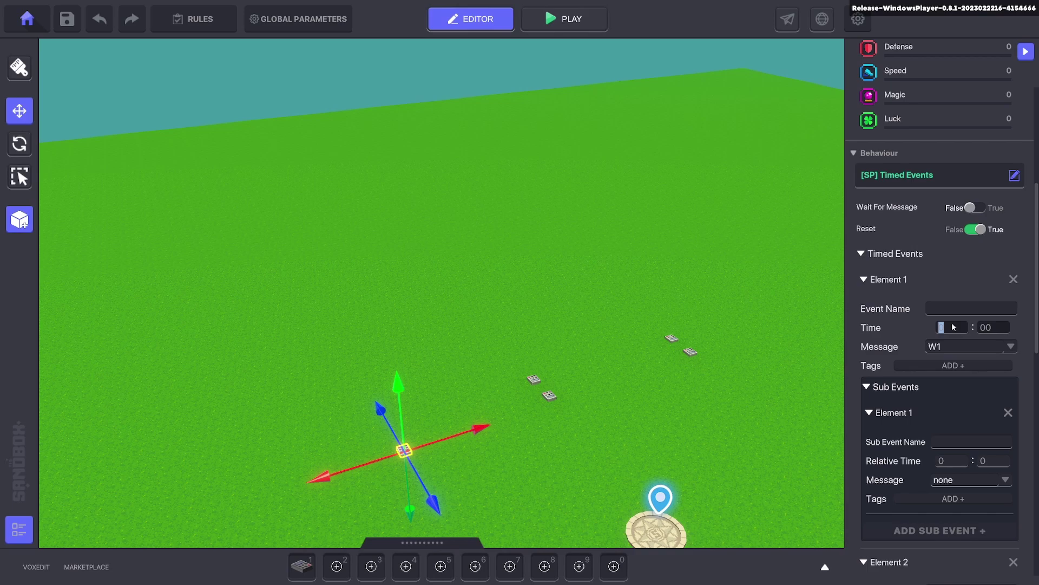
type("05")
scroll(908, 326, "down", 3)
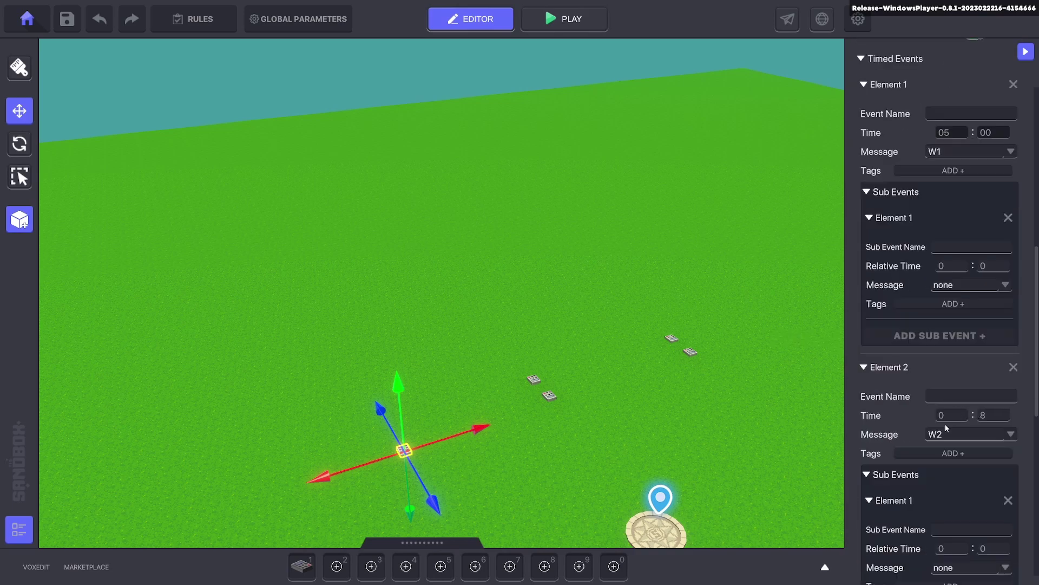
type("00")
Play-test the slower timed events while walking the avatar around, and return to the editor.
key("ctrl+p")
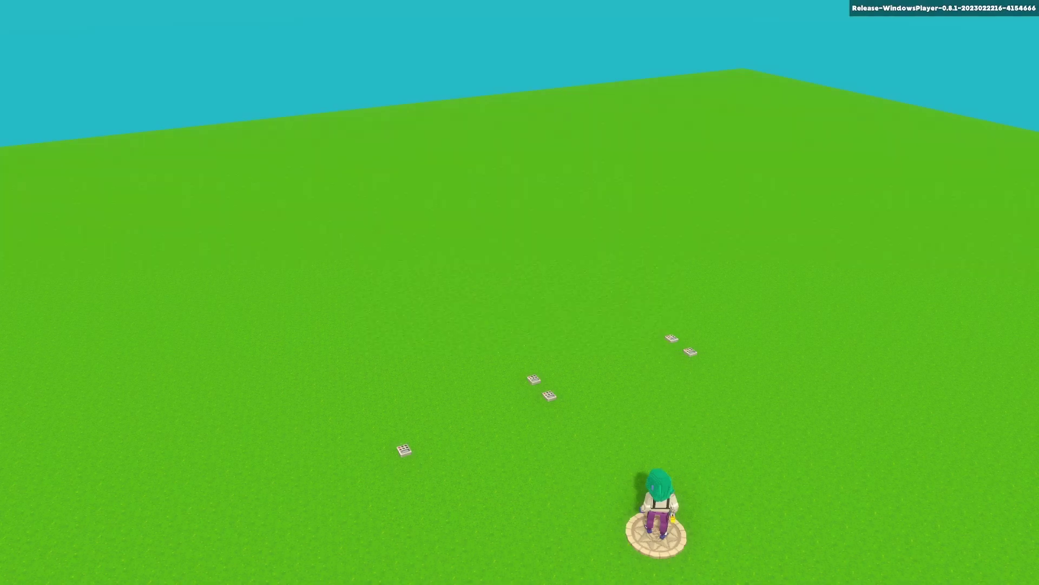
scroll(520, 292, "down", 5)
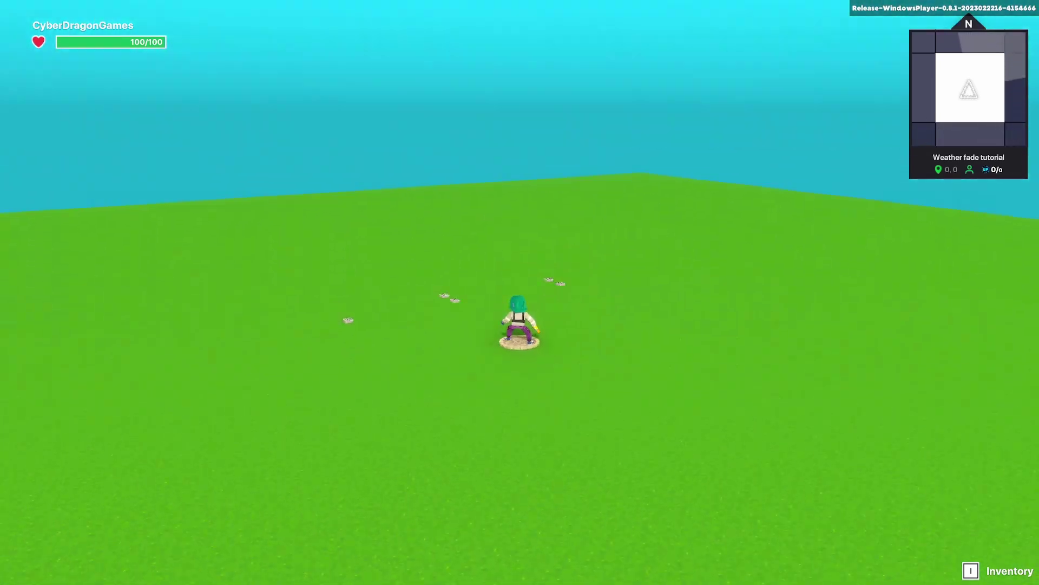
key("w")
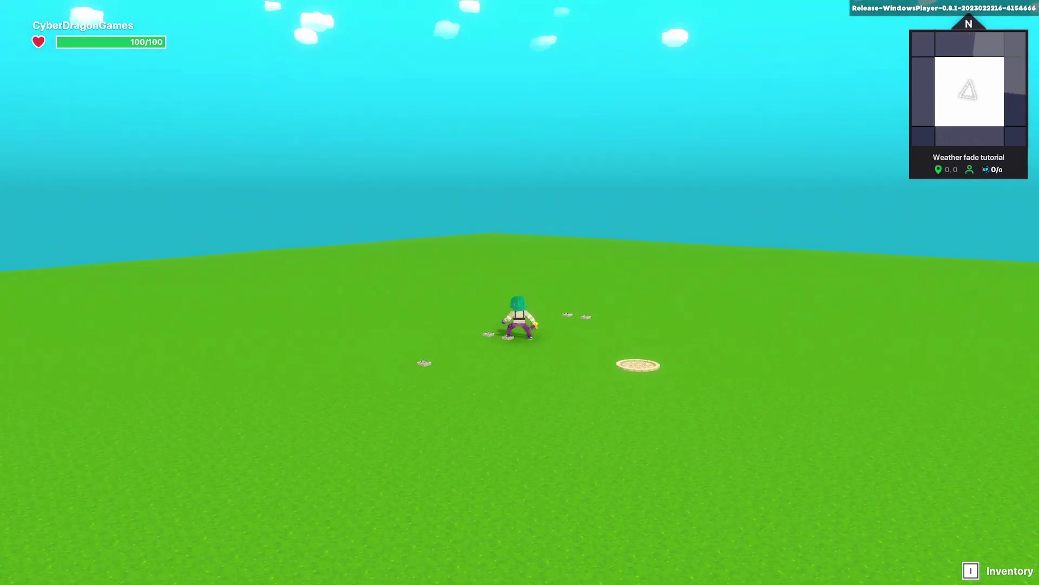
key("d")
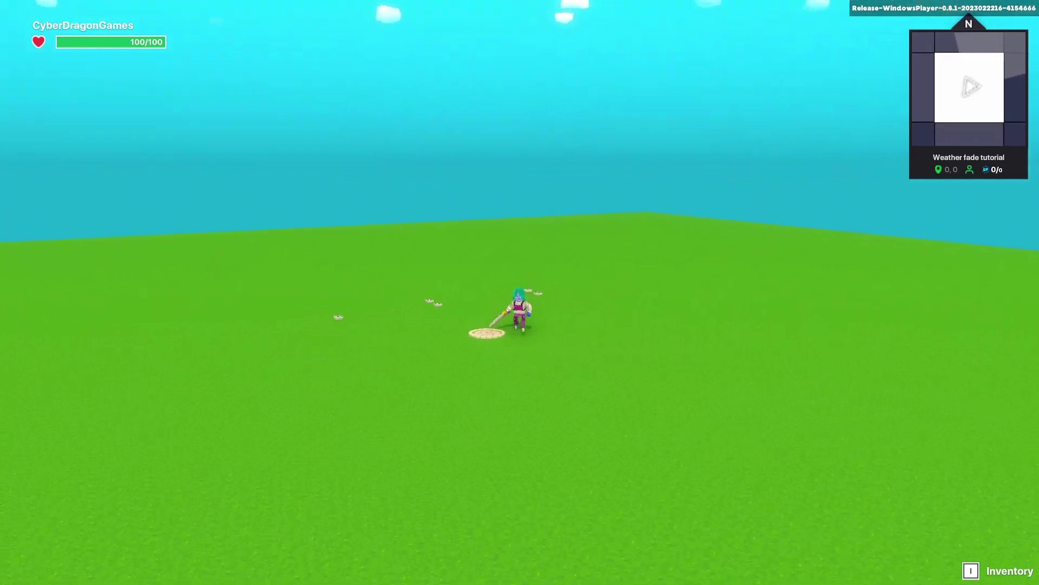
key("Escape")
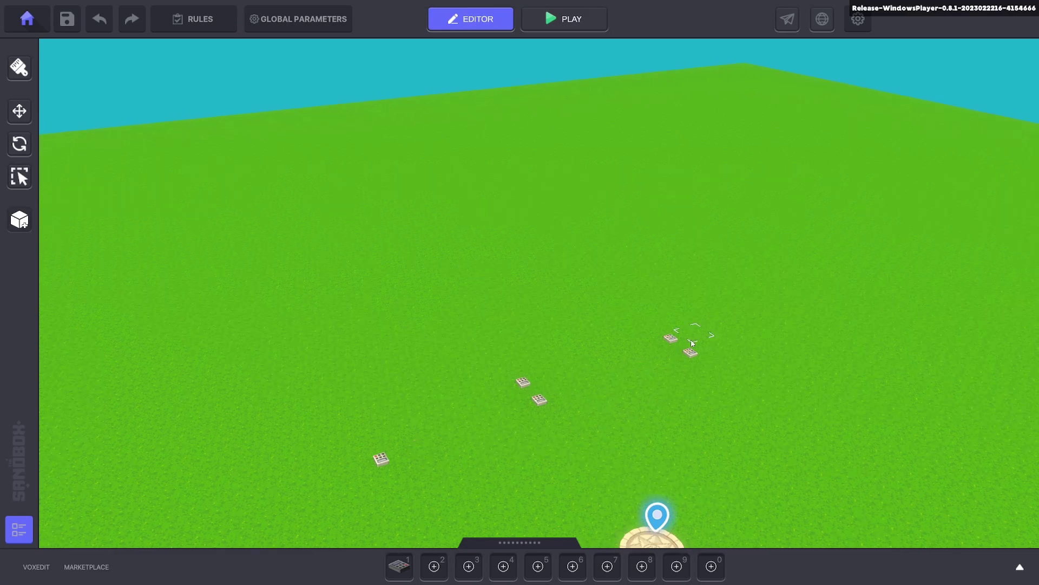
Change the Noon weather switcher that waits for the WeatherFade message to the Custom preset.
scroll(671, 336, "up", 5)
left_click(657, 325)
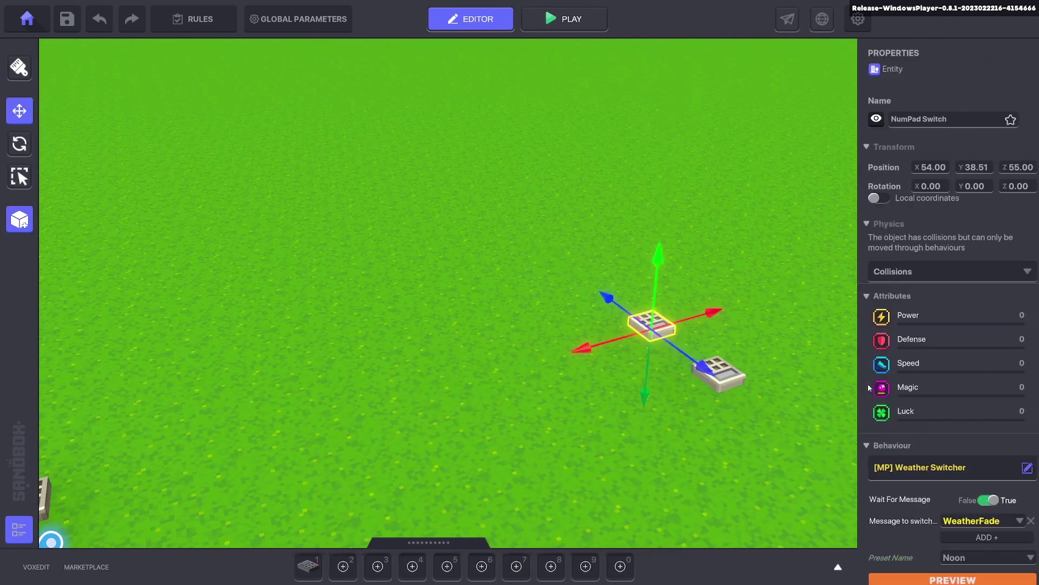
scroll(964, 360, "down", 5)
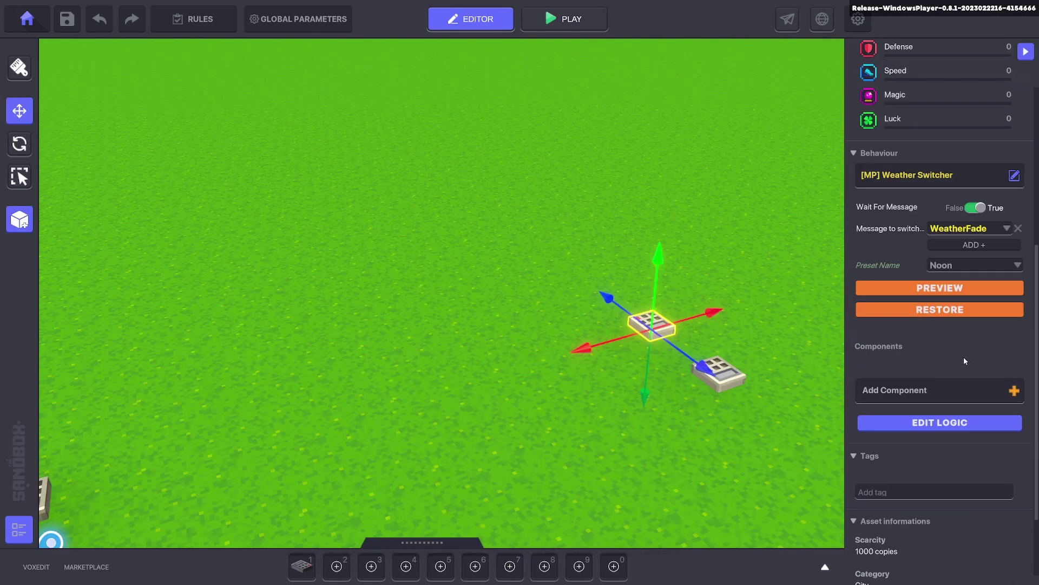
left_click(964, 268)
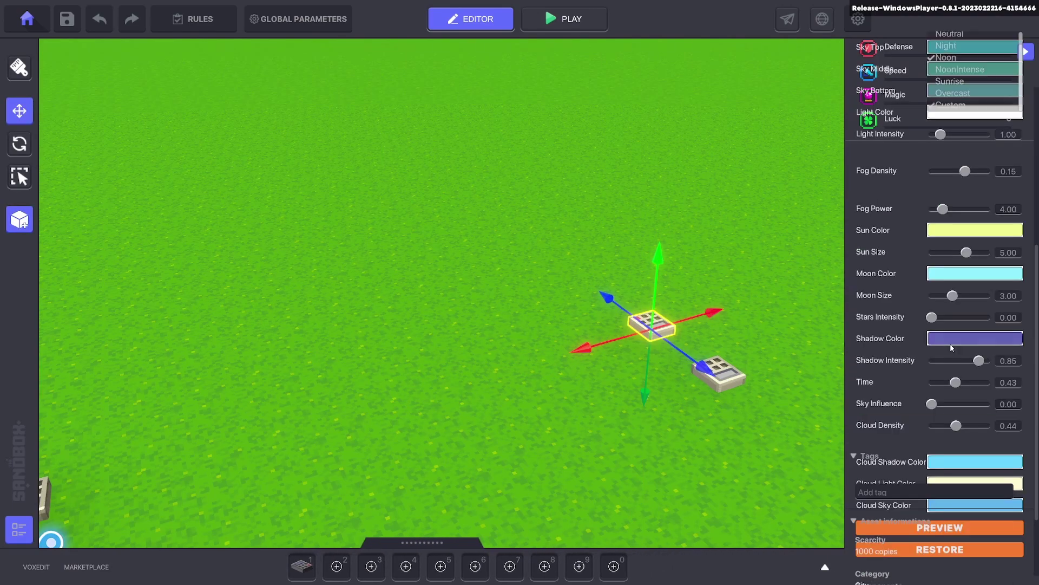
scroll(951, 347, "up", 5)
scroll(742, 242, "down", 5)
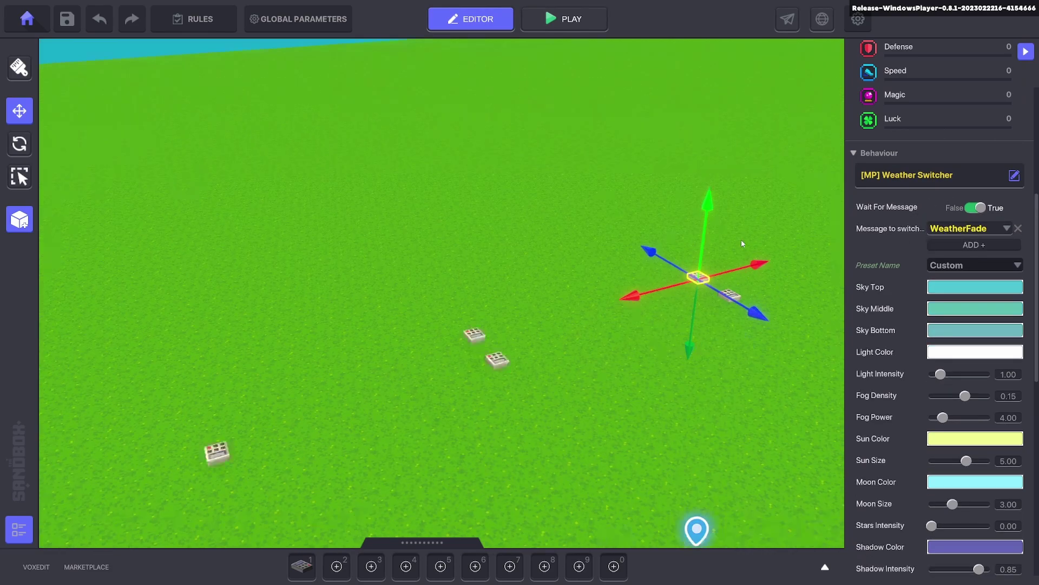
Set the custom weather's Sky Top, Sky Middle and Sky Bottom colours to black and preview the sky.
right_click_drag(745, 248, 602, 297)
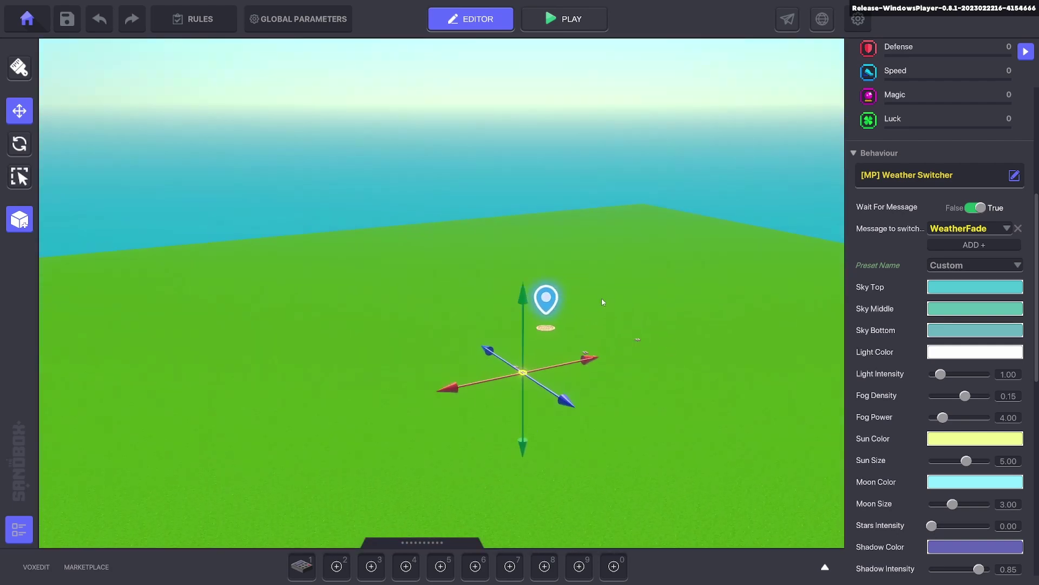
scroll(937, 380, "down", 10)
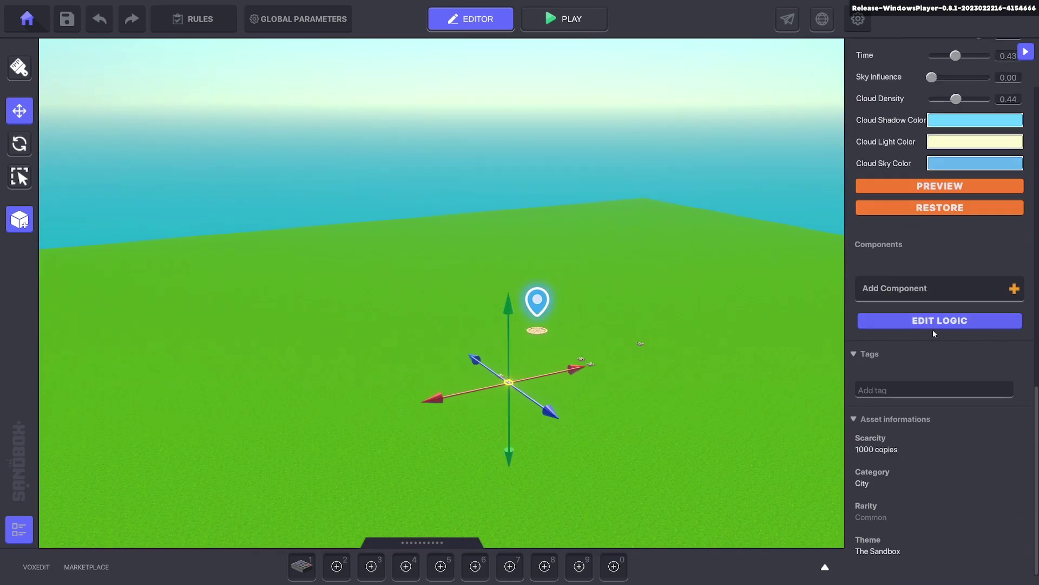
scroll(942, 331, "up", 8)
left_click(950, 191)
left_click_drag(940, 262, 923, 340)
left_click(956, 395)
left_click(948, 213)
left_click(956, 418)
left_click(951, 233)
left_click(956, 440)
scroll(942, 390, "down", 3)
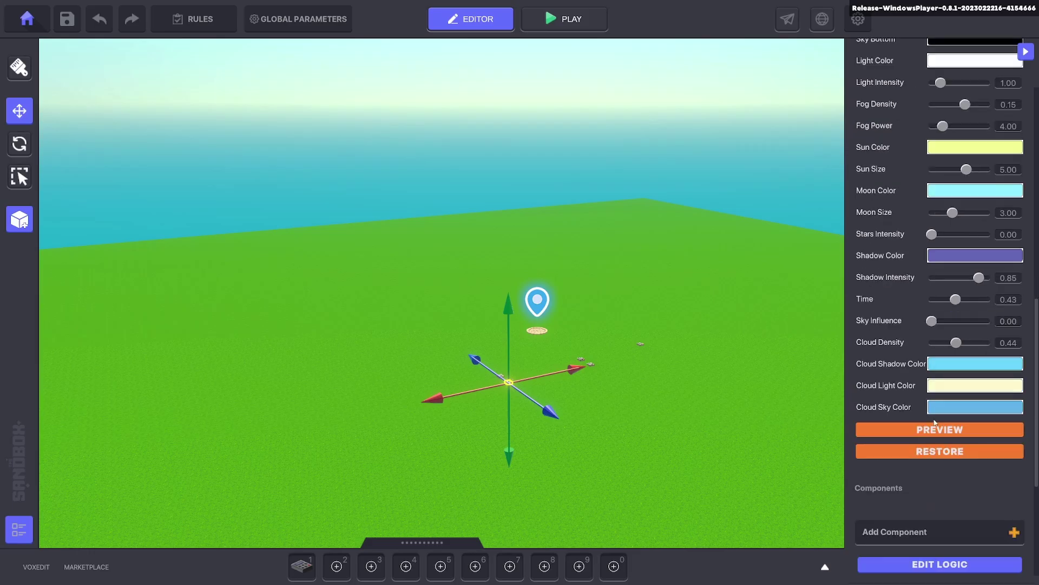
left_click(927, 430)
mouse_move(690, 379)
right_mouse_down()
mouse_move(684, 366)
mouse_move(752, 382)
mouse_move(669, 346)
mouse_move(699, 319)
mouse_move(505, 345)
right_mouse_up()
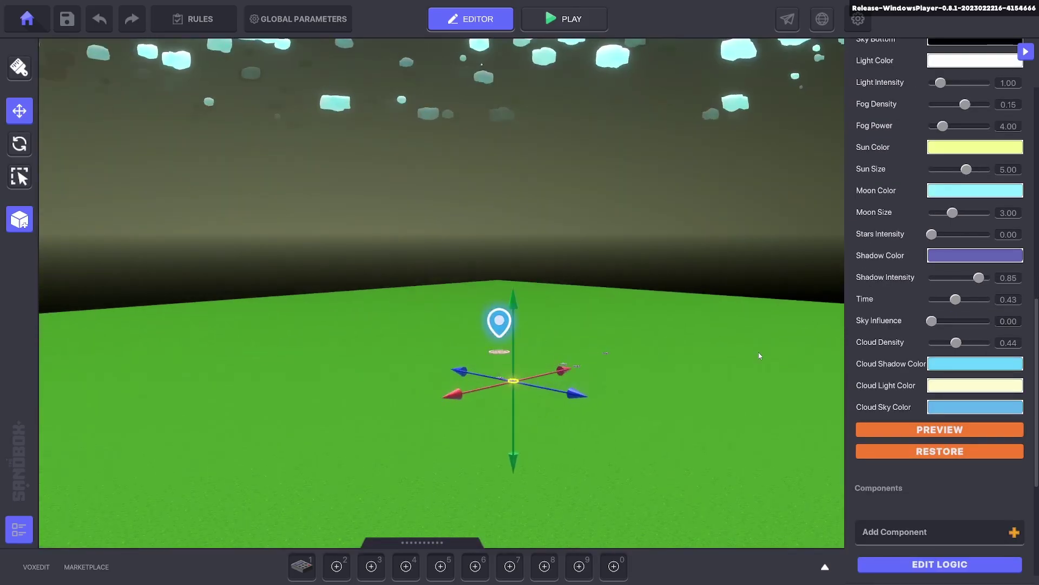
Change the Cloud Light Color to a dark olive yellow and preview the clouds.
left_click(943, 388)
left_click(918, 263)
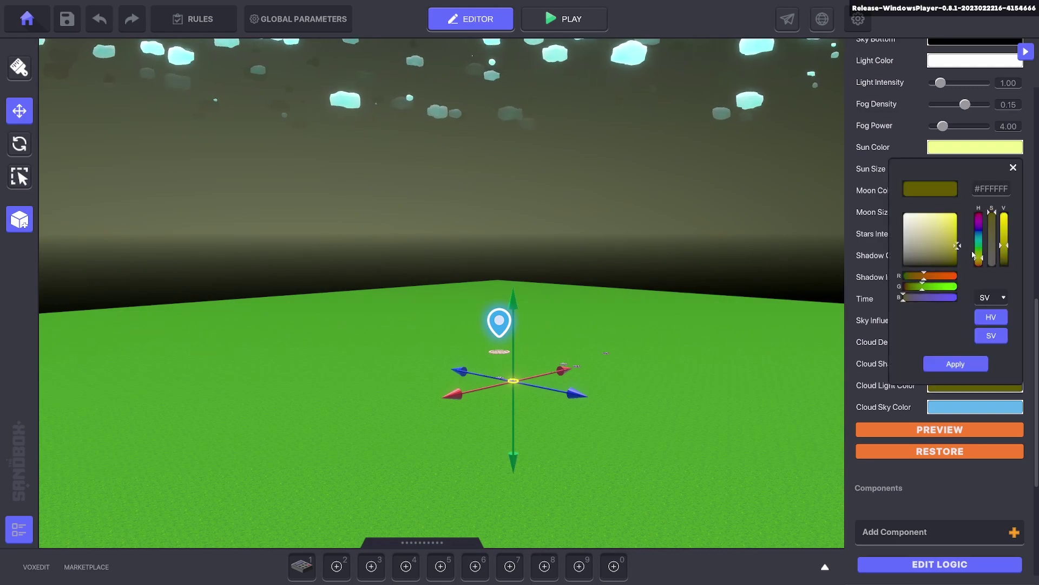
left_click(946, 365)
left_click(940, 429)
right_click_drag(735, 339, 682, 353)
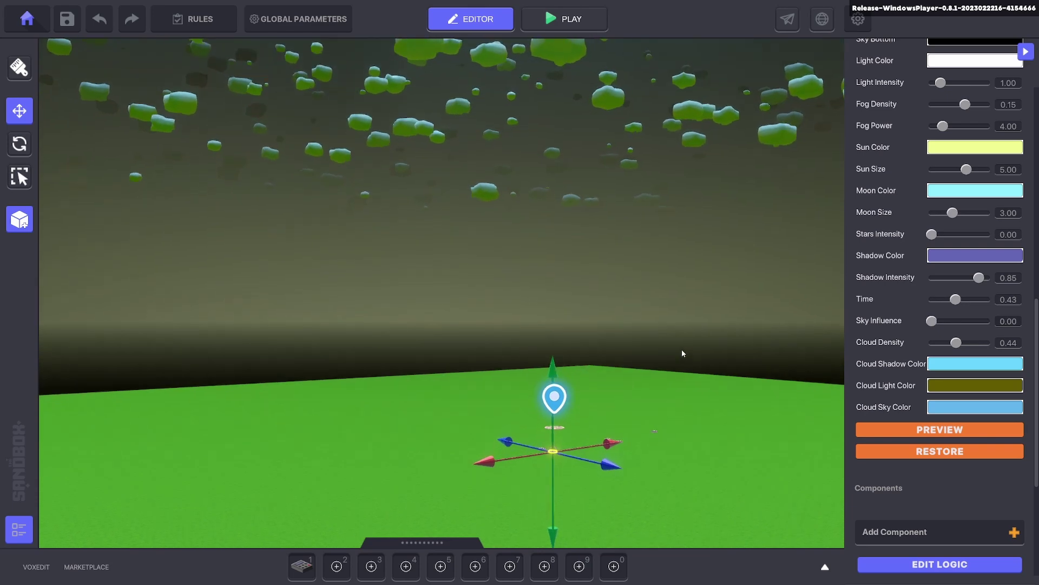
Set the Sun Color to black and preview the weather.
left_click(977, 150)
left_click_drag(924, 228, 899, 259)
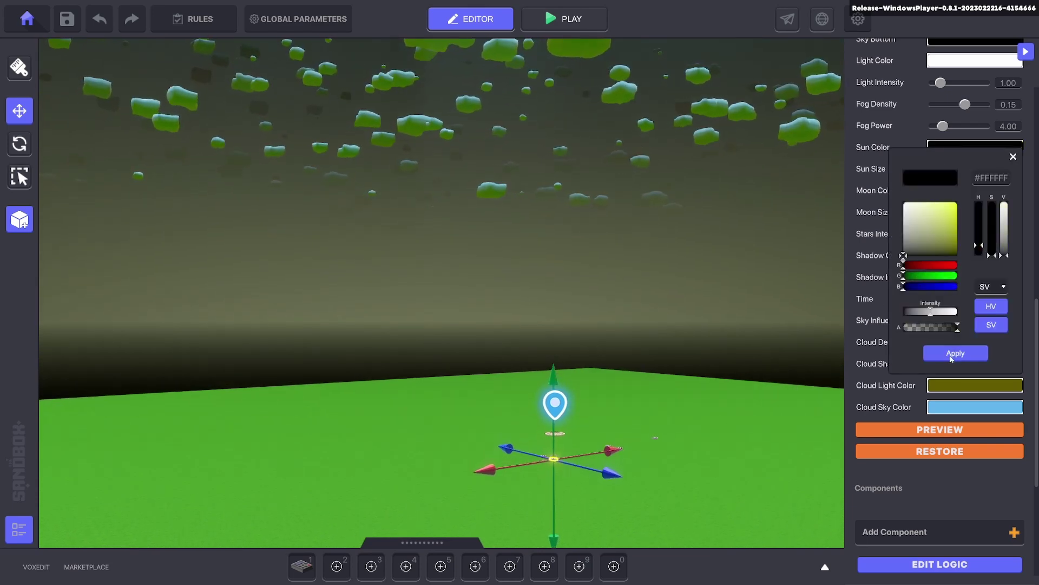
left_click(951, 356)
left_click(933, 427)
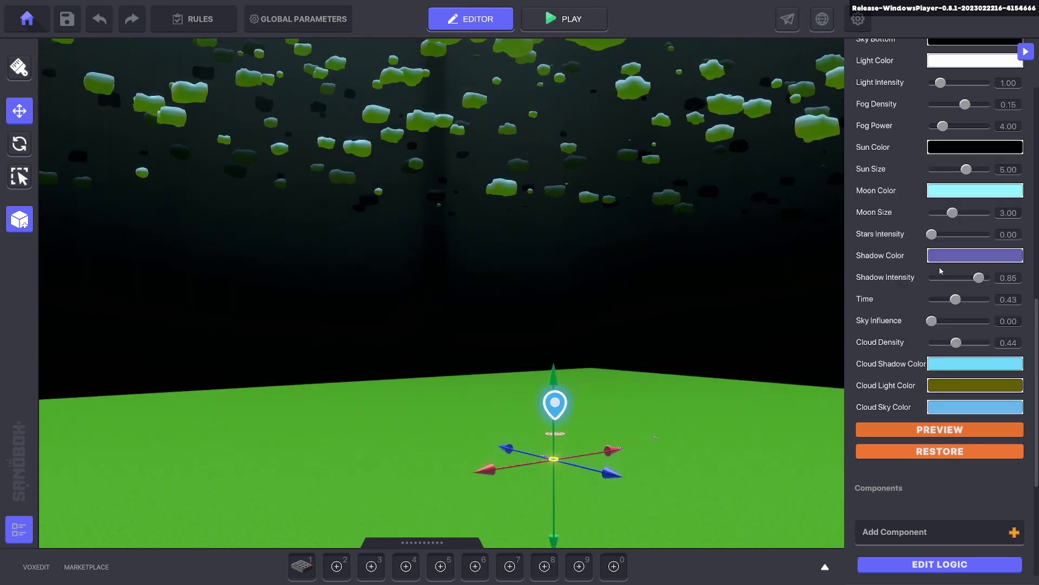
Set the Moon Color to black and preview the weather.
scroll(941, 265, "up", 2)
left_click(953, 249)
left_click(974, 316)
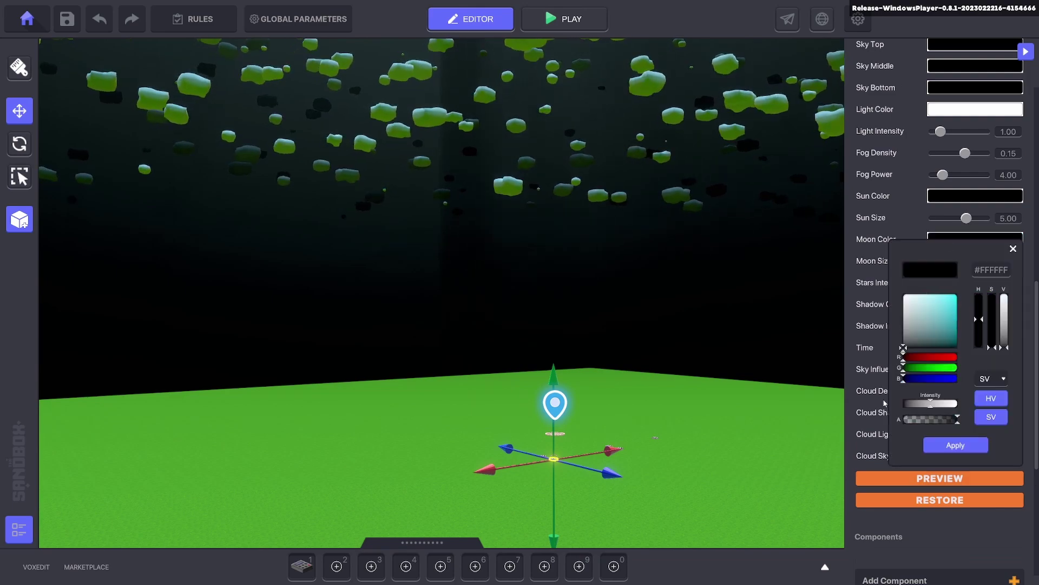
left_click(952, 442)
left_click(935, 481)
scroll(939, 316, "up", 7)
right_click_drag(666, 292, 596, 279)
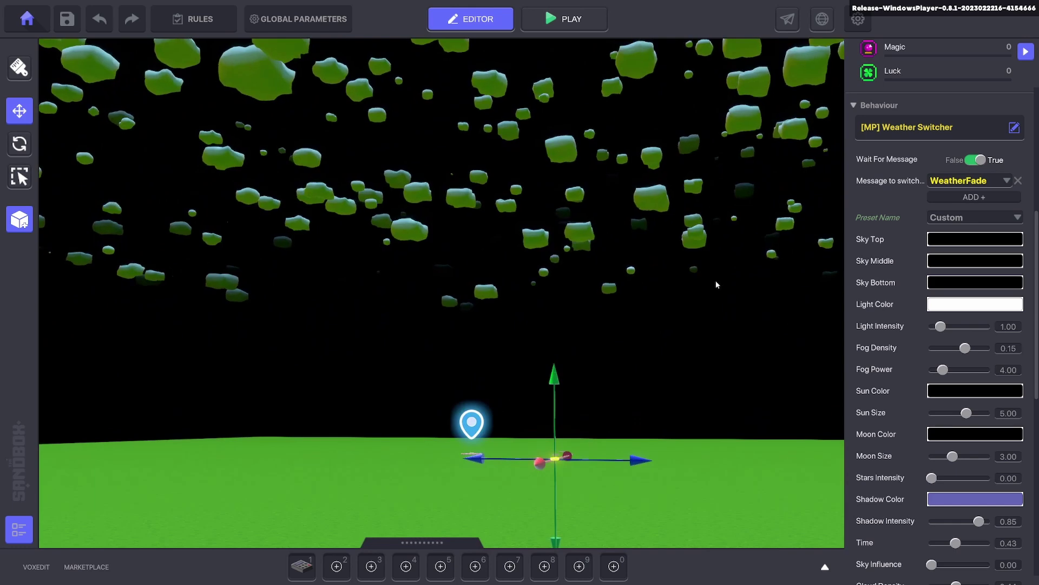
Change the Cloud Light Color to a dark magenta and preview the clouds.
scroll(950, 341, "down", 10)
left_click(949, 340)
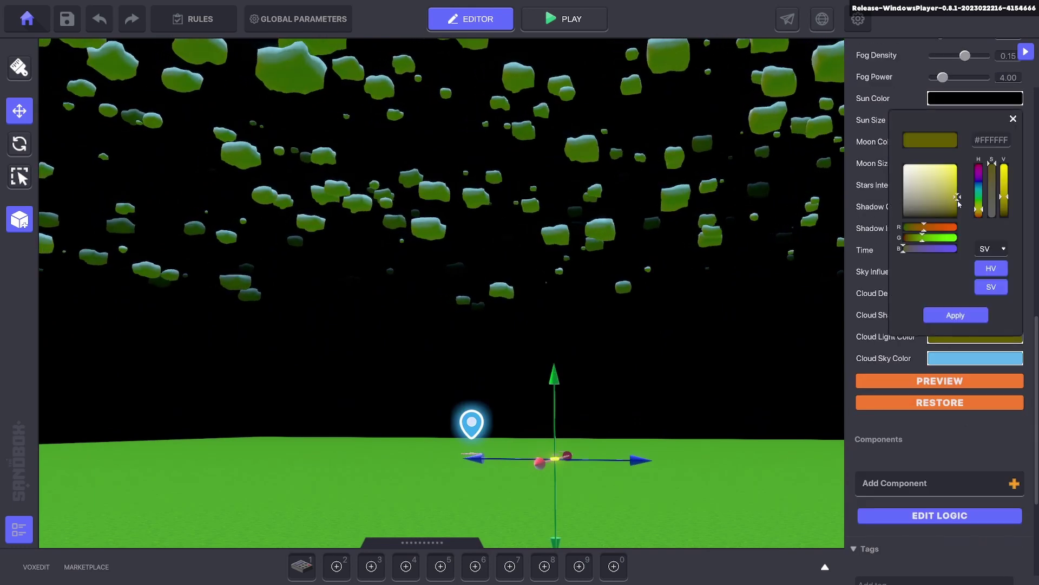
left_click(978, 173)
left_click(948, 186)
left_click_drag(979, 174, 944, 190)
left_click(979, 170)
left_click(956, 316)
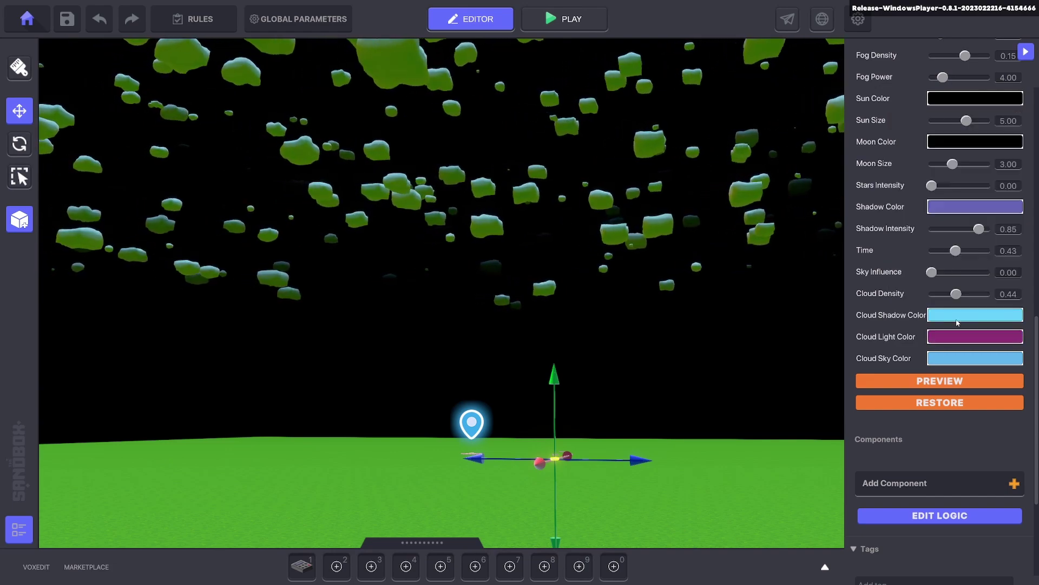
left_click(937, 383)
right_click_drag(656, 301, 580, 414)
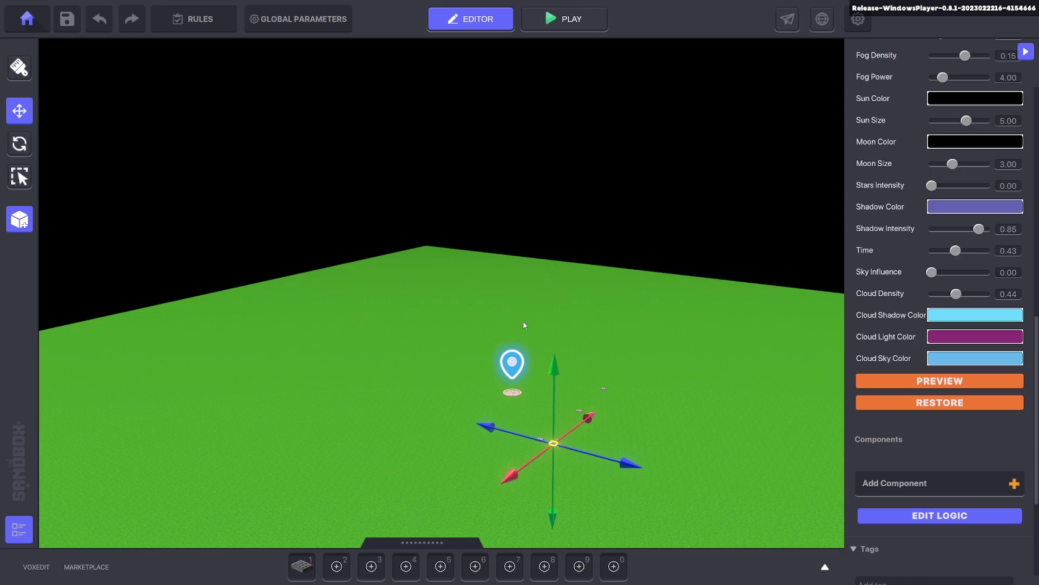
Reduce the Cloud Density to 0.00 and preview the weather.
mouse_move(524, 325)
right_mouse_down()
mouse_move(593, 385)
mouse_move(584, 387)
mouse_move(614, 360)
mouse_move(489, 366)
right_mouse_up()
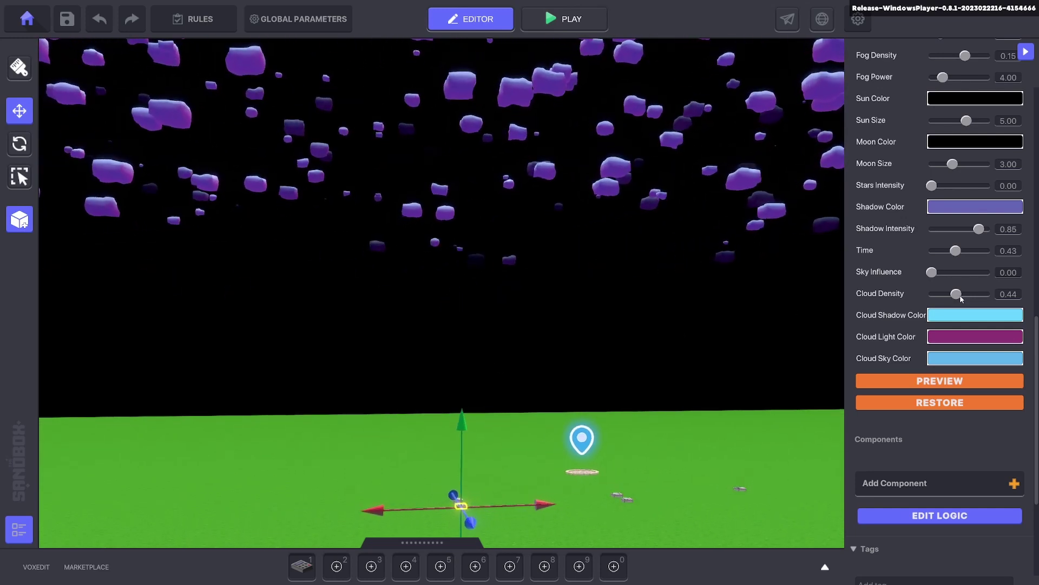
left_click_drag(959, 295, 929, 294)
left_click(920, 381)
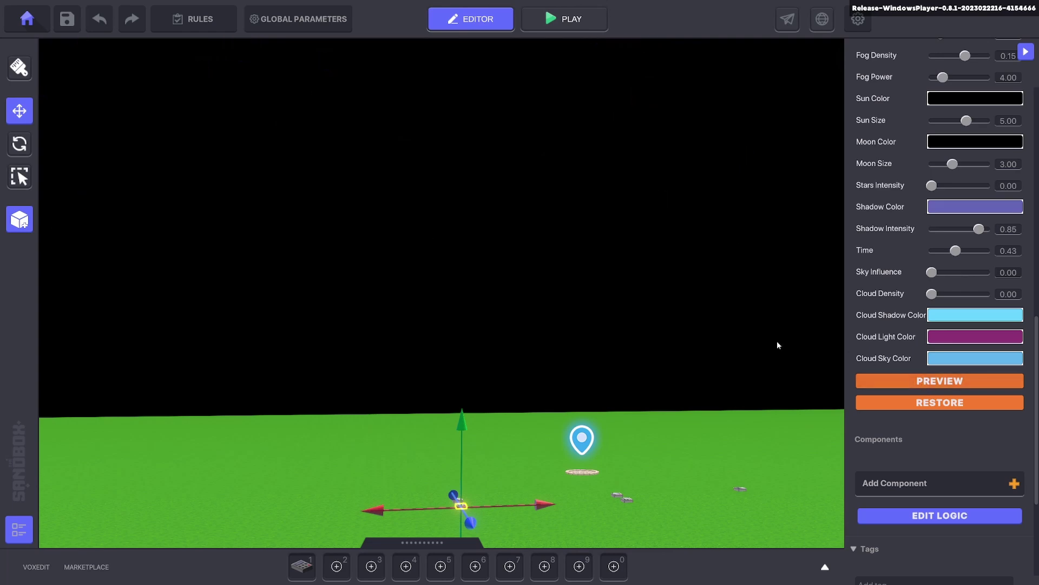
Set the Light Color to dark grey and preview the lighting over the terrain.
scroll(883, 336, "up", 4)
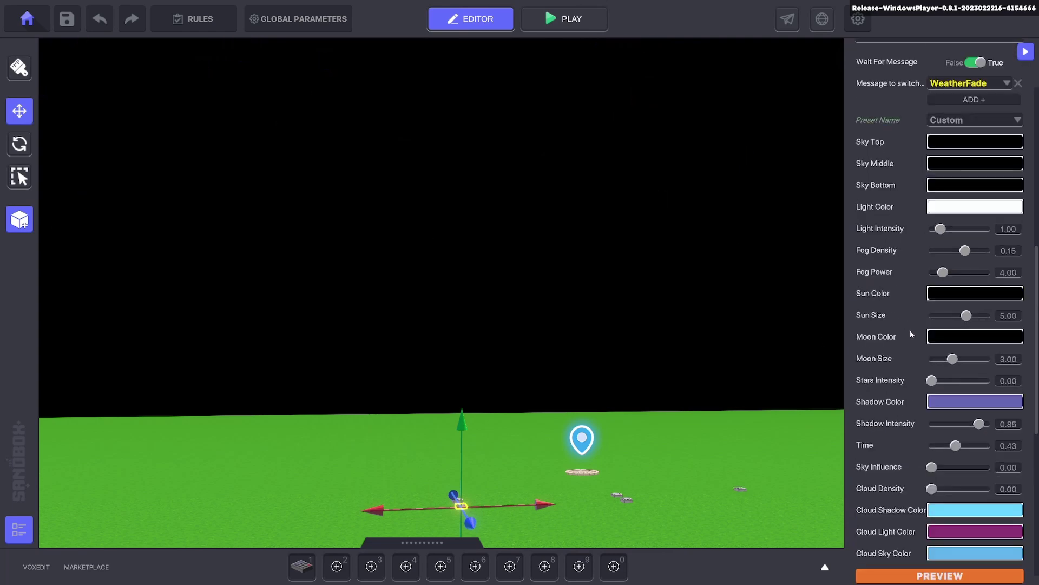
left_click(952, 209)
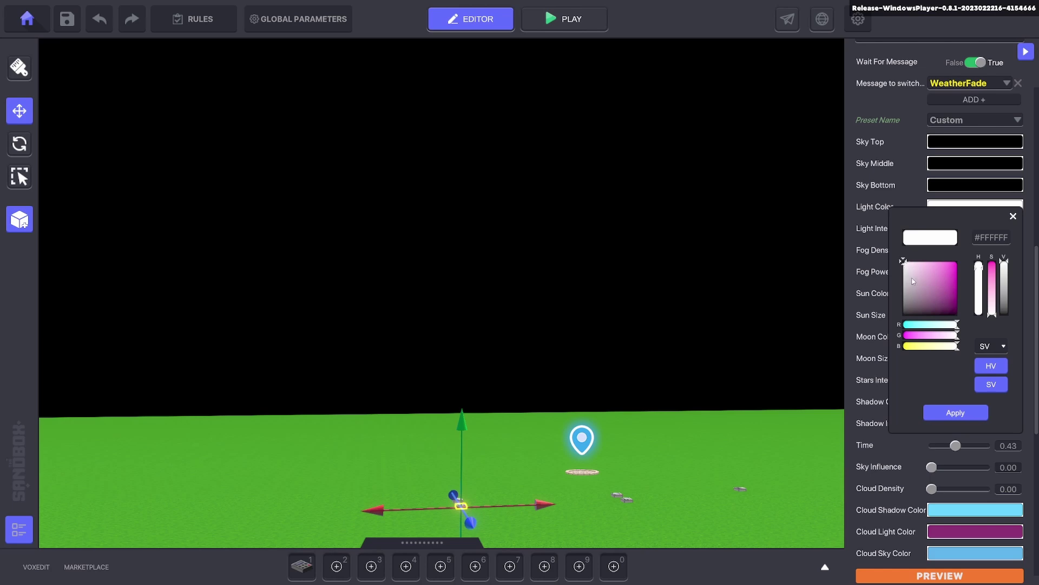
left_click_drag(905, 264, 903, 301)
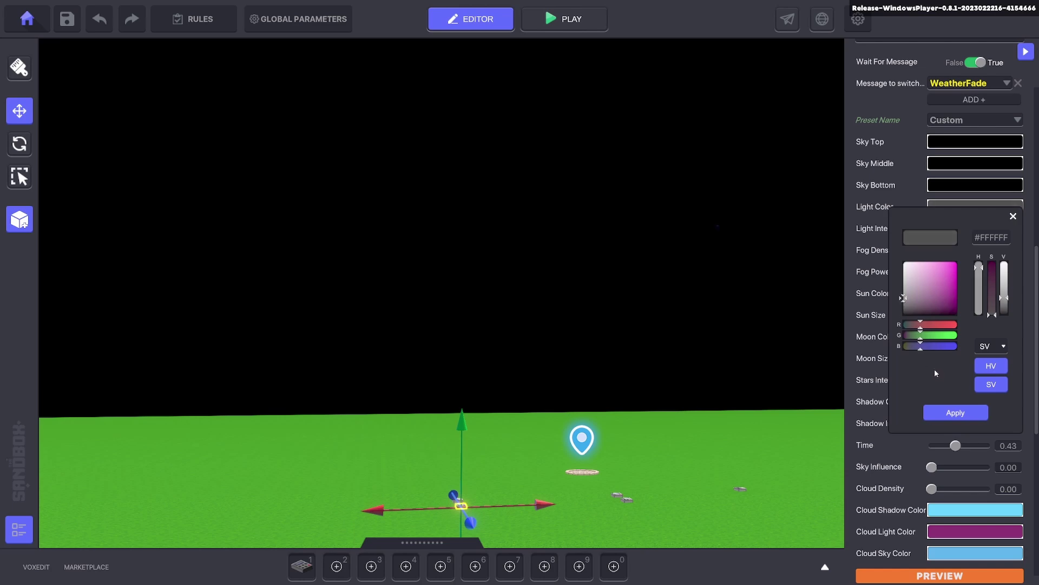
left_click(956, 413)
left_click(925, 578)
right_click_drag(643, 436, 699, 463)
Darken the Light Color to near-black and preview the lighting over the terrain.
left_click(978, 206)
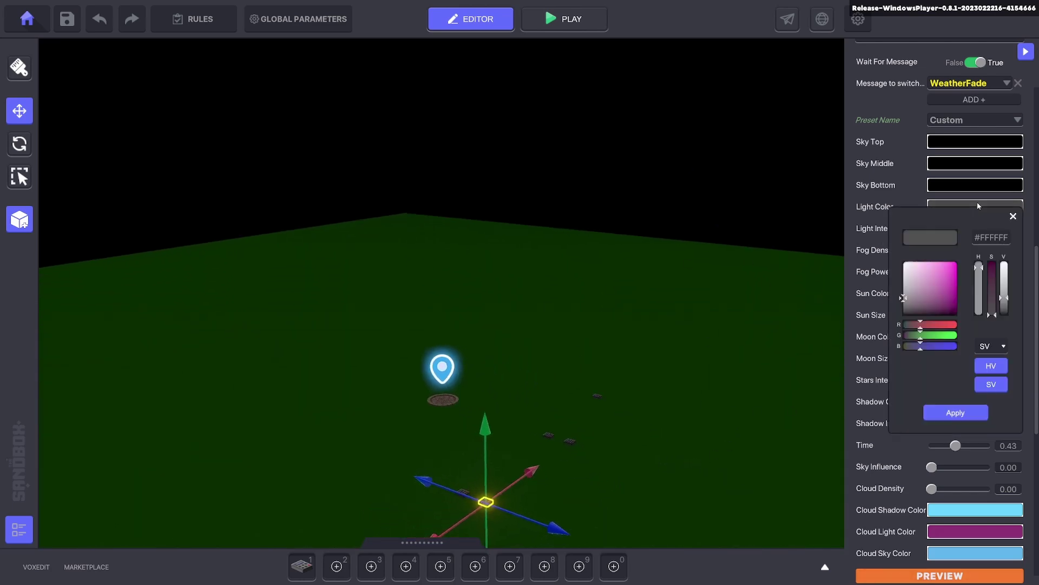
left_click_drag(904, 300, 903, 310)
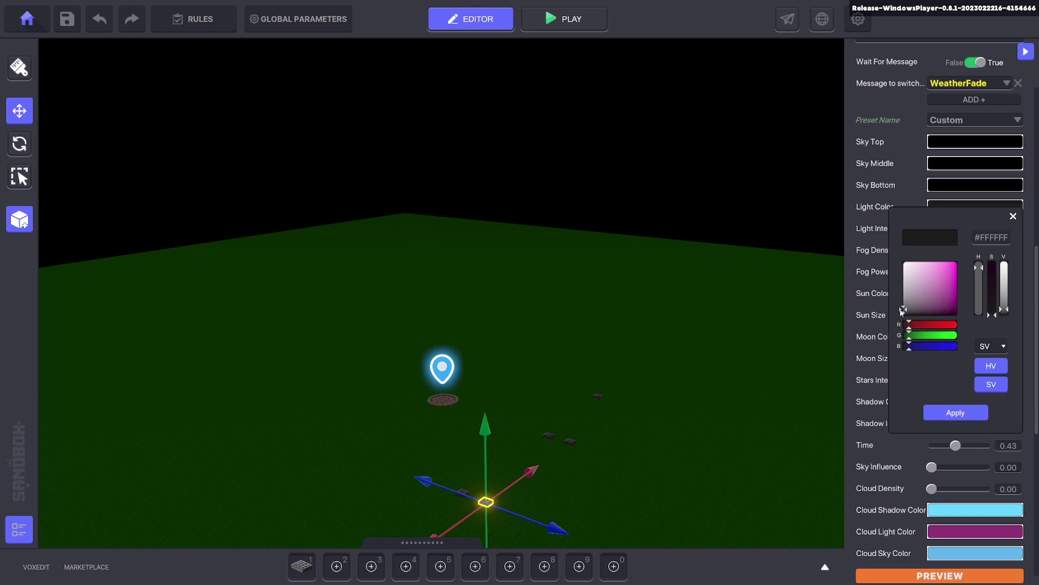
left_click(935, 410)
left_click(924, 575)
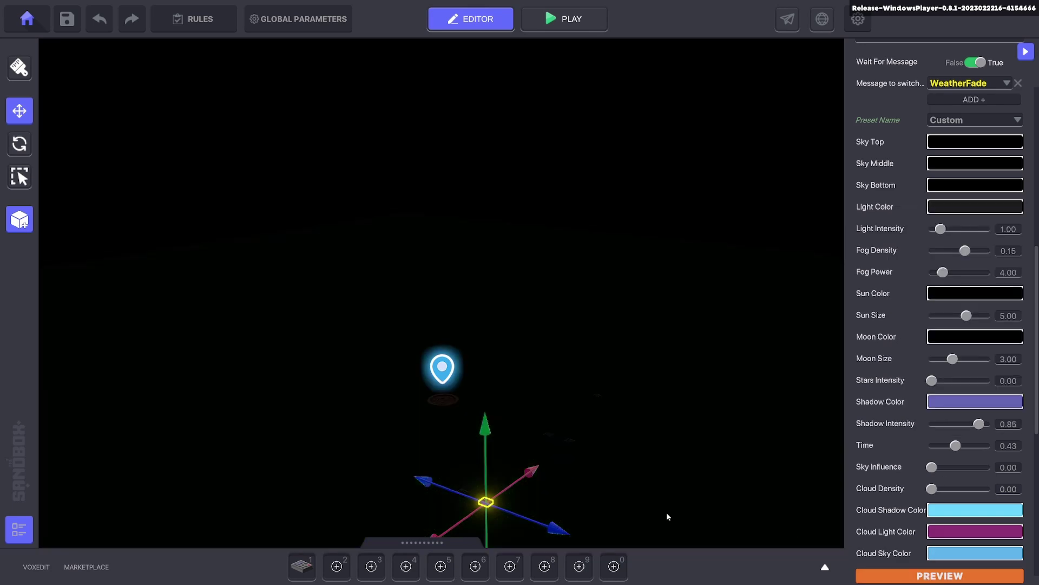
mouse_move(667, 512)
right_mouse_down()
mouse_move(651, 495)
mouse_move(738, 501)
mouse_move(711, 498)
right_mouse_up()
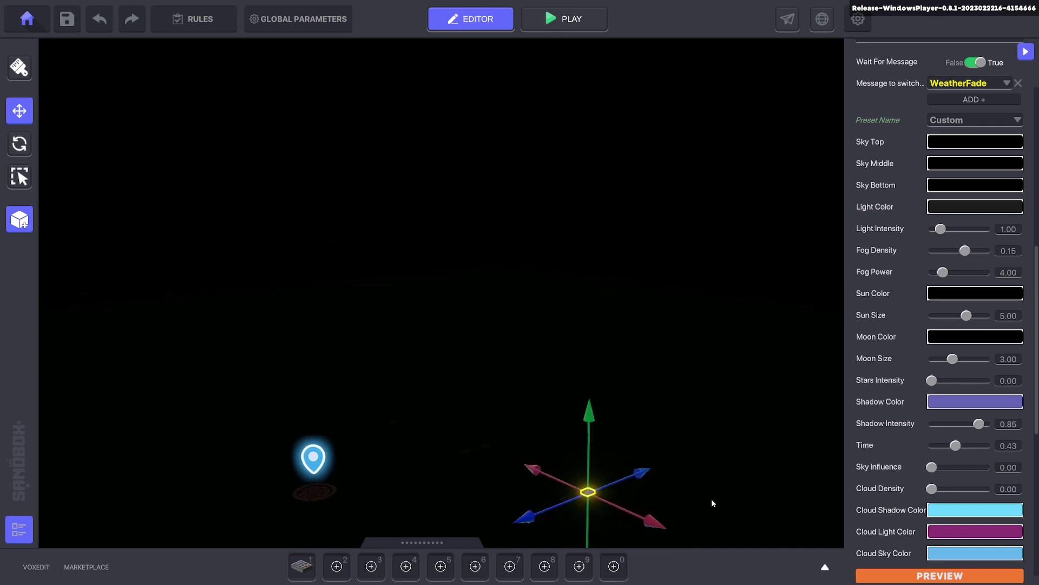
Change the Light Color to a dark magenta and preview its tint on the terrain.
left_click(946, 205)
left_click_drag(905, 300, 957, 296)
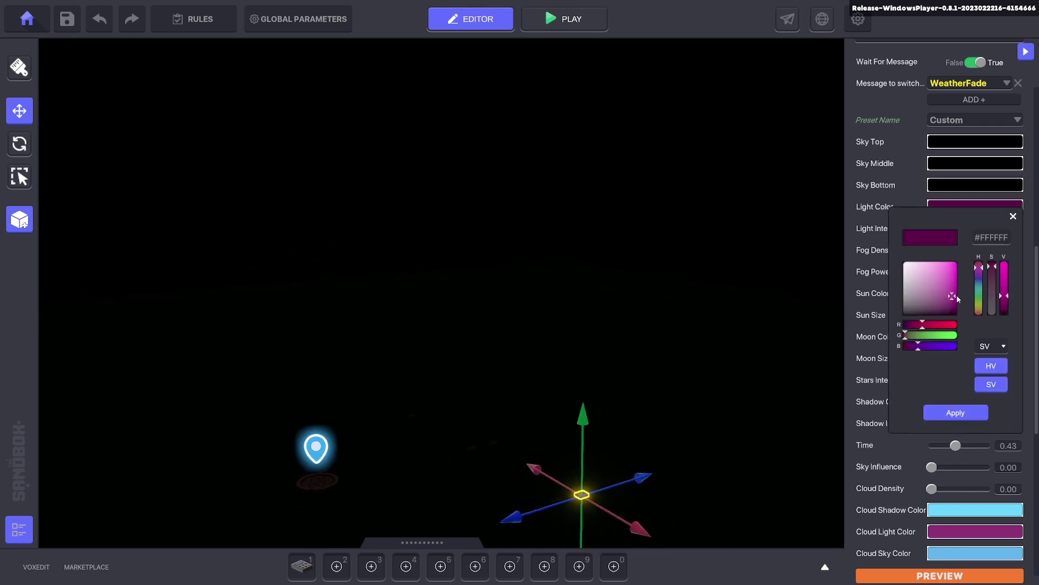
left_click(956, 412)
left_click(940, 575)
right_click_drag(750, 381, 720, 379)
Desaturate the Light Color to a medium grey and preview the weather over the terrain.
left_click(943, 206)
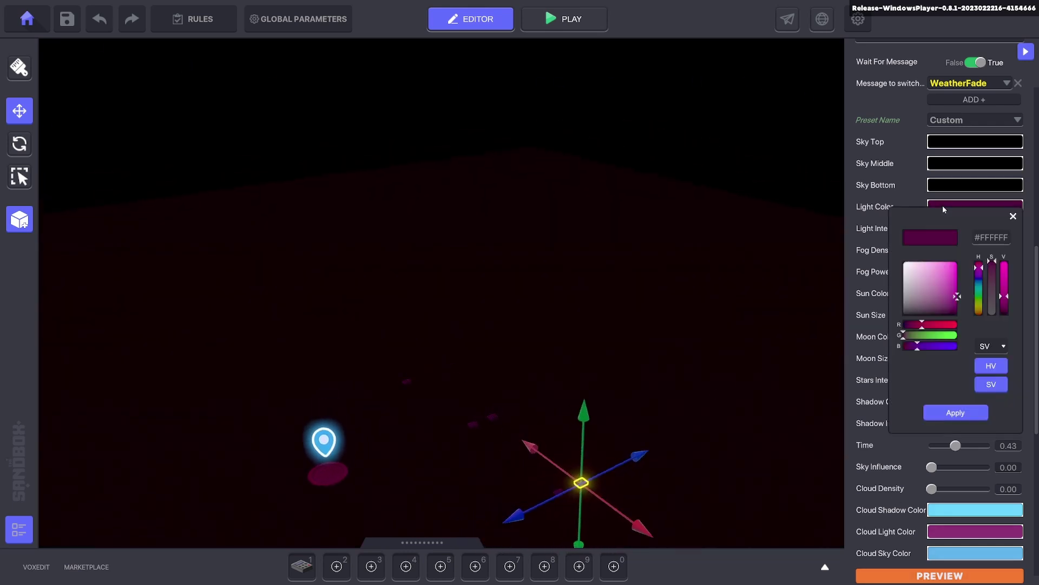
left_click_drag(912, 303, 948, 291)
left_click_drag(992, 264, 987, 311)
left_click(956, 413)
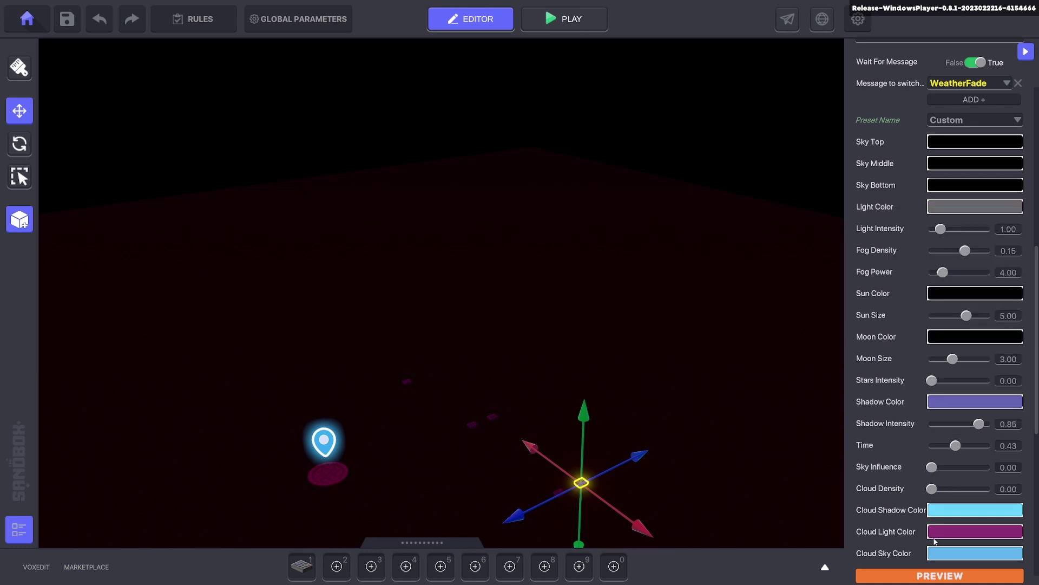
left_click(919, 574)
mouse_move(696, 378)
right_mouse_down()
mouse_move(611, 349)
mouse_move(690, 378)
right_mouse_up()
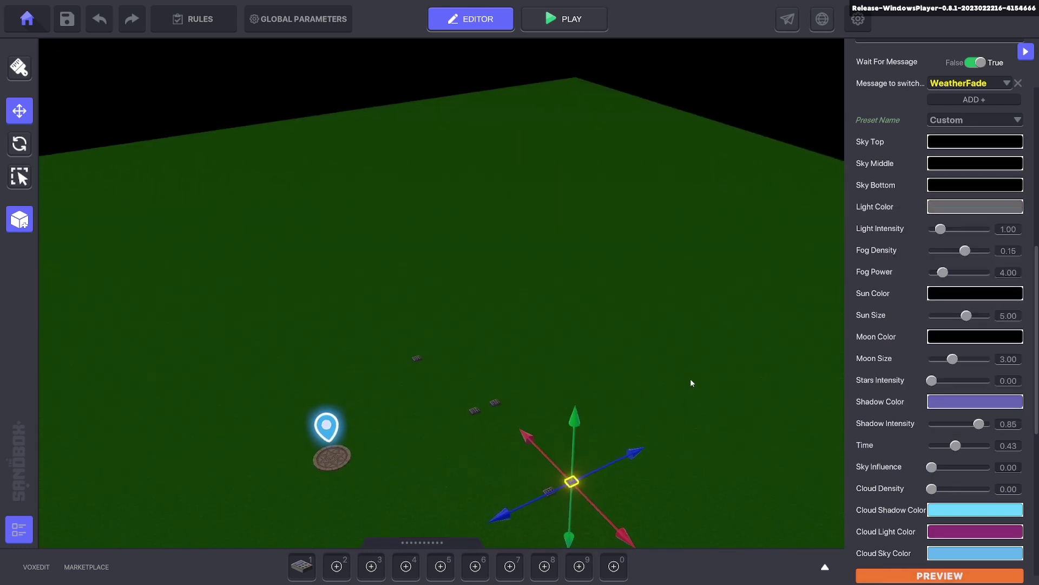